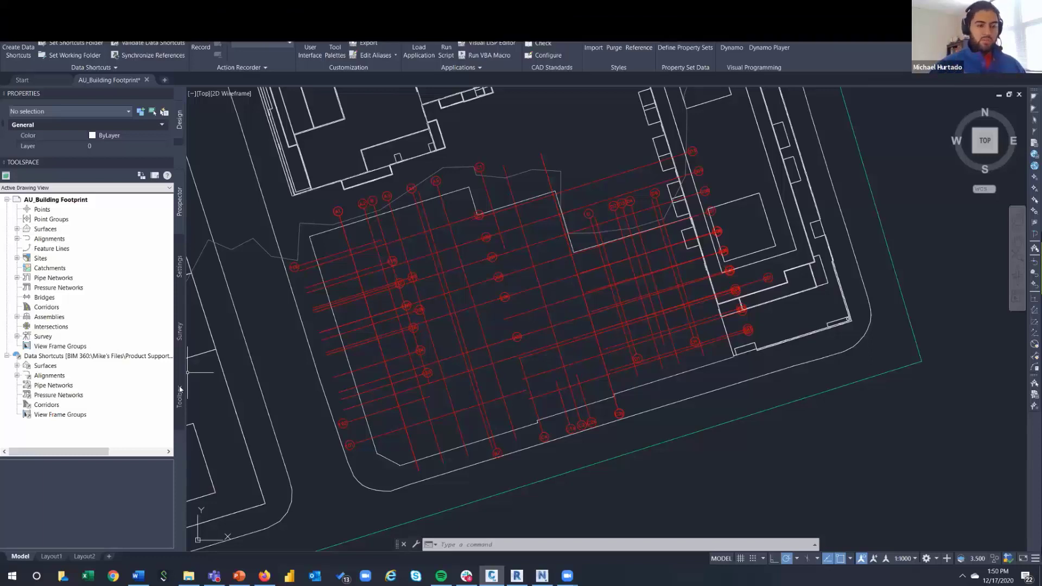
# Step: Run Export Shared Reference Points for Autodesk Revit and set the origin at the grid intersection in the building footprint's northwest corner
pyautogui.click(180, 389)
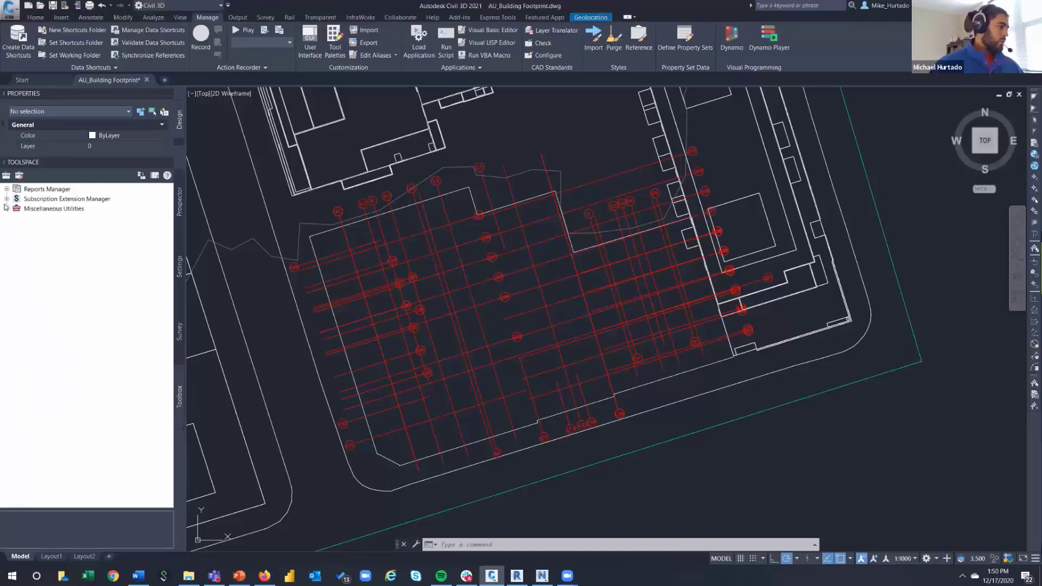
pyautogui.click(7, 200)
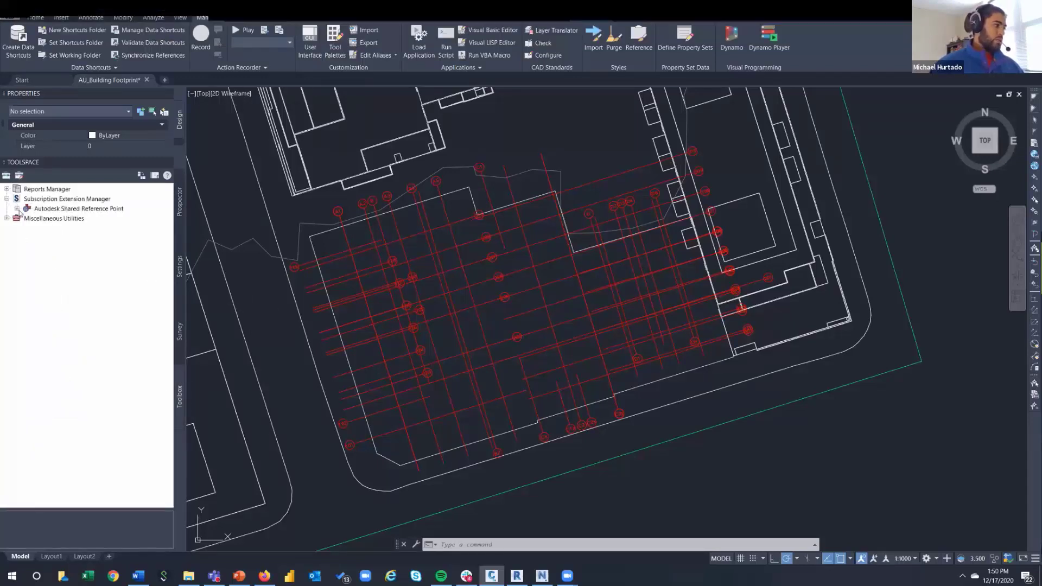
pyautogui.click(17, 209)
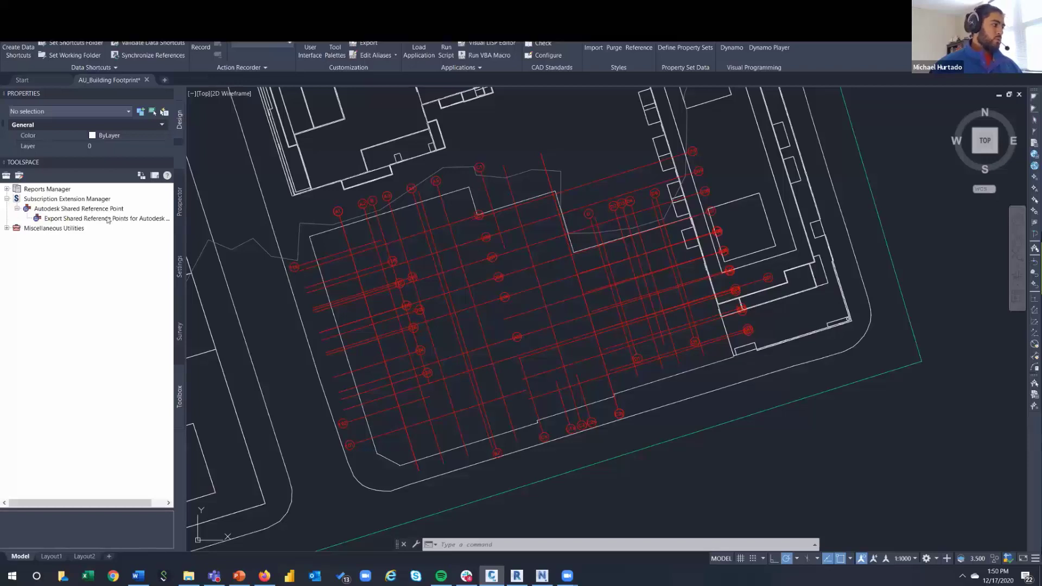
pyautogui.click(76, 220)
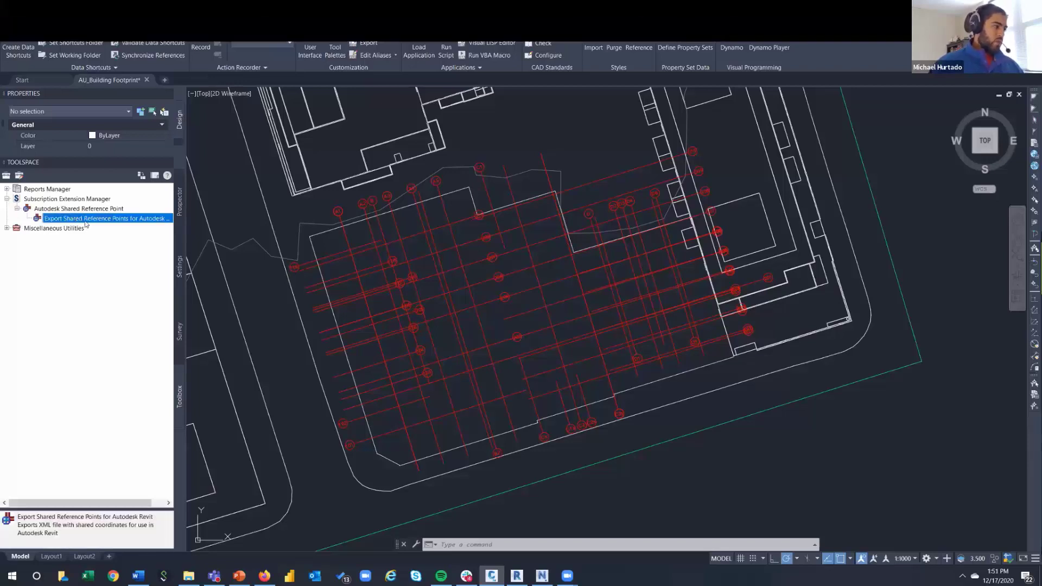
pyautogui.doubleClick(95, 223)
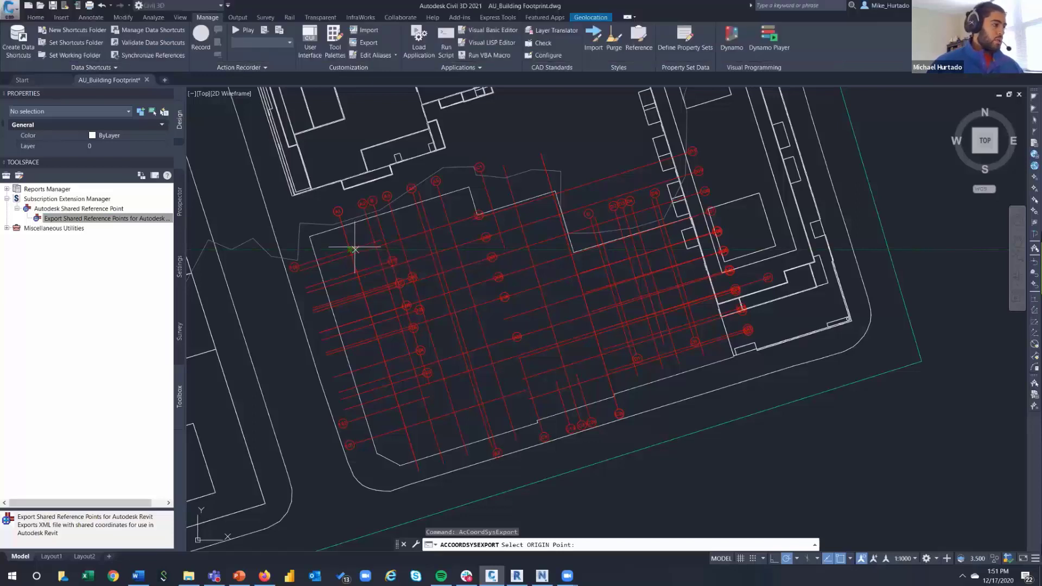
pyautogui.click(349, 249)
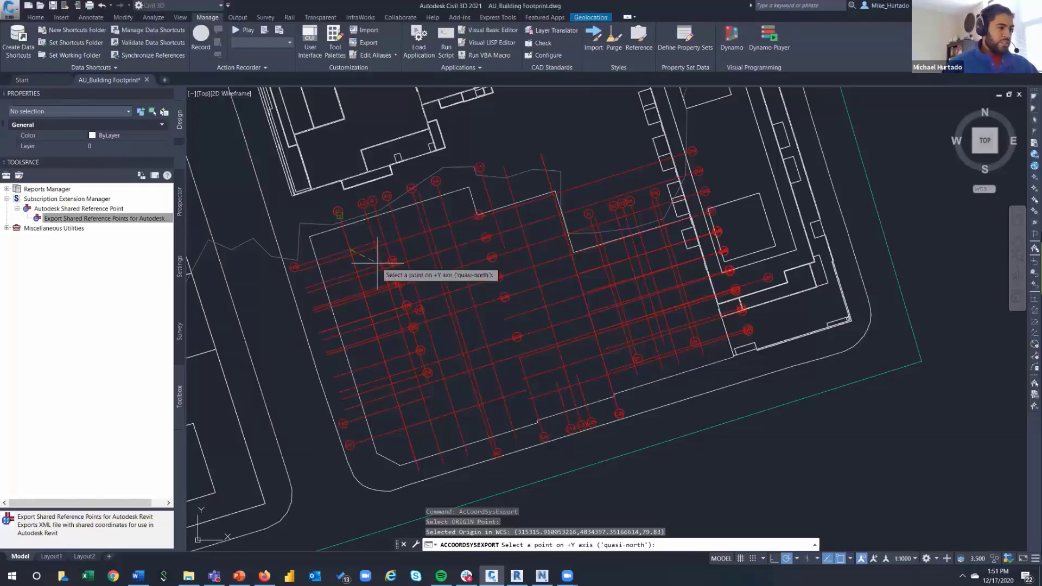
# Step: Set the export's +Y axis point at the intersection of grids C2y and 401, and confirm meters as the DWG units
pyautogui.scroll(4, 621, 385)
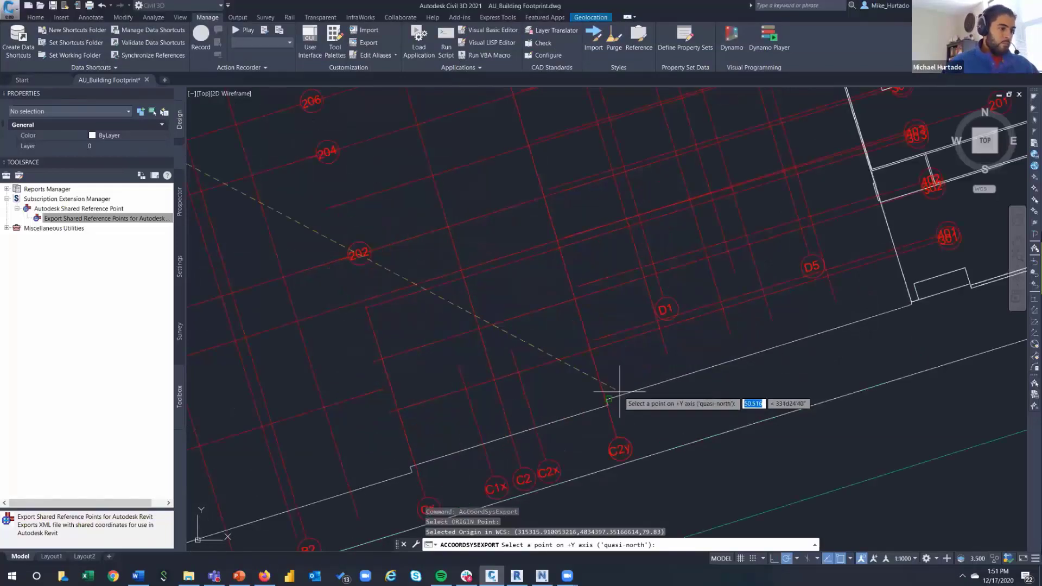
pyautogui.click(590, 349)
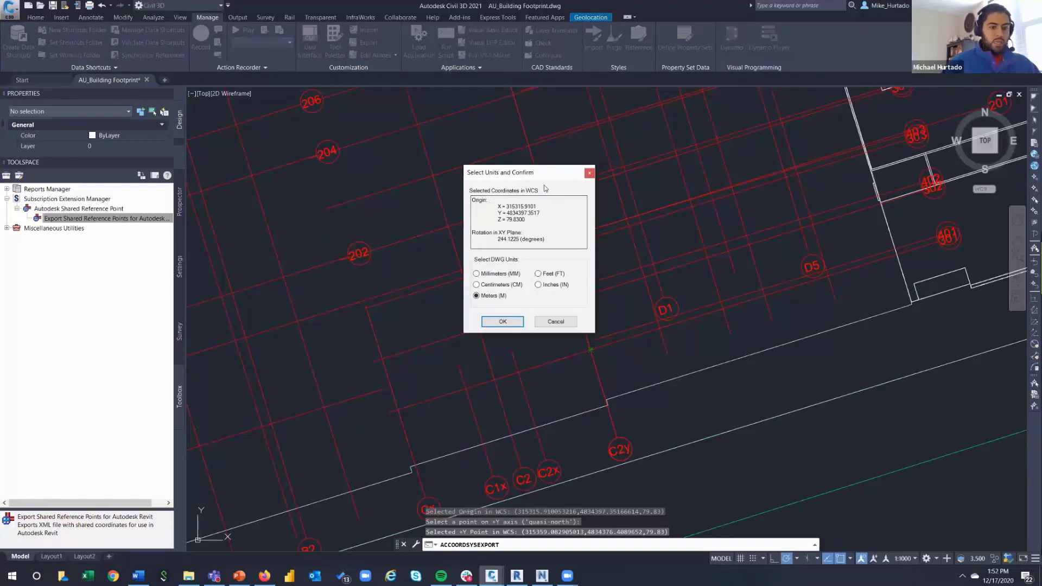
pyautogui.moveTo(511, 173); pyautogui.dragTo(544, 153)
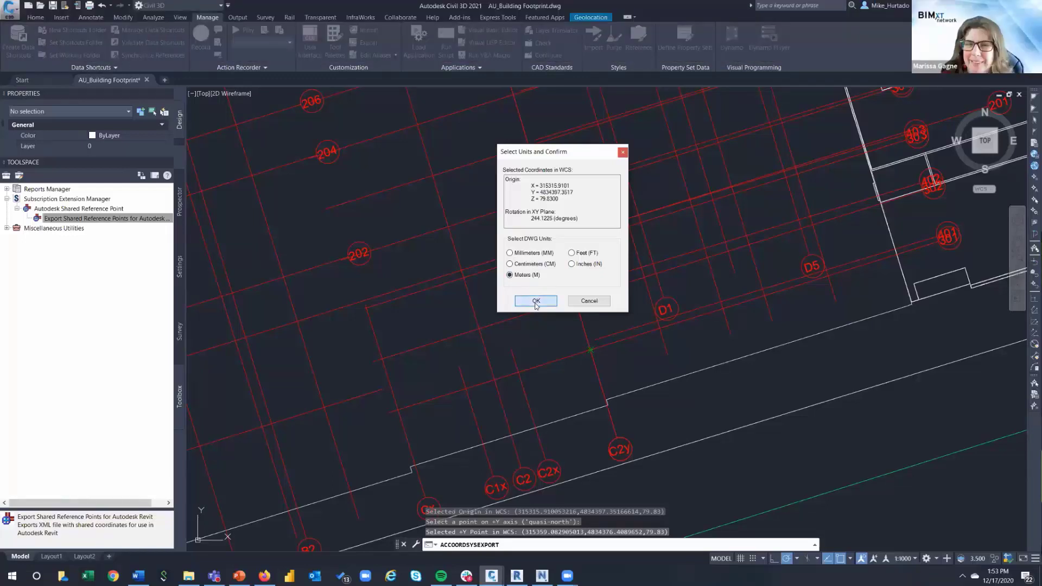
pyautogui.click(536, 301)
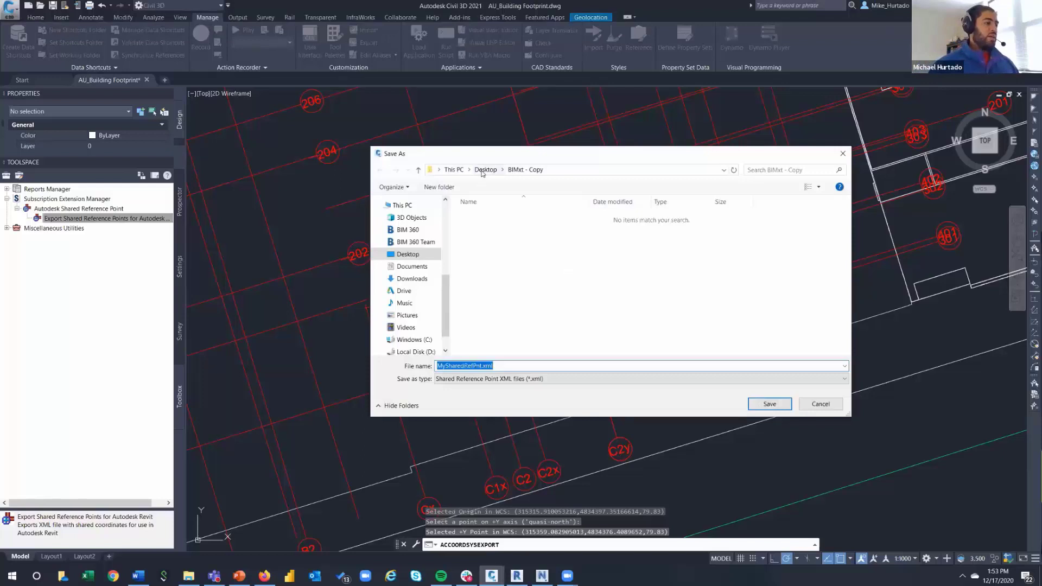
# Step: Save the shared reference point file as MySharedRefPnt.xml in the BIMxt folder on the Desktop
pyautogui.click(485, 170)
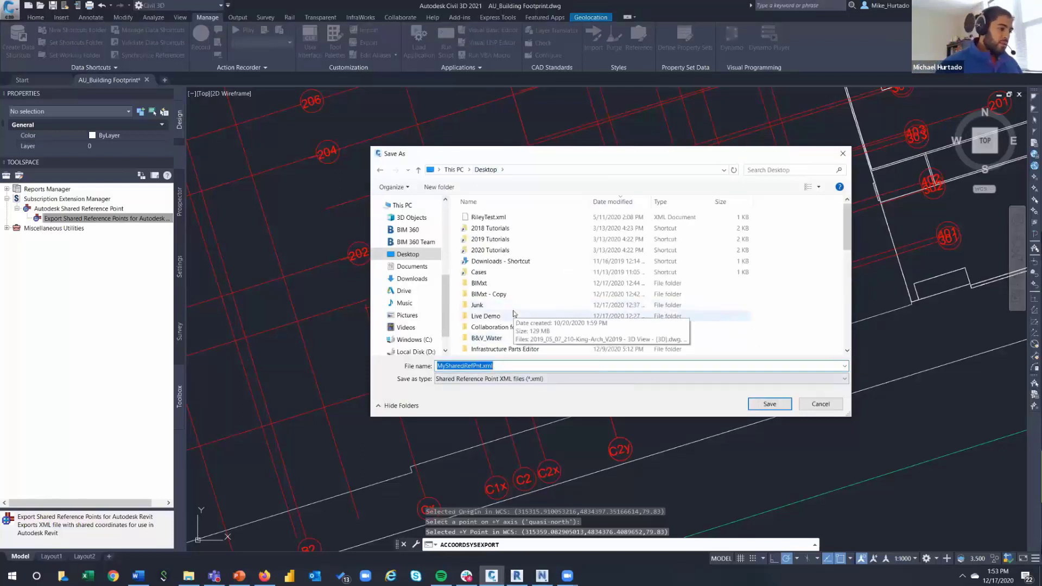
pyautogui.scroll(-3, 513, 312)
pyautogui.click(496, 285)
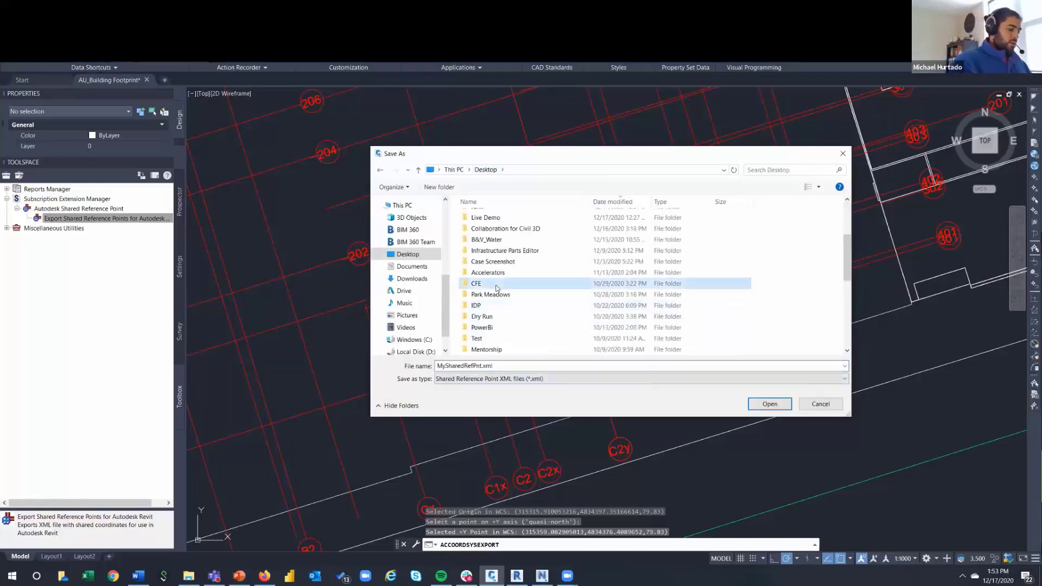
pyautogui.scroll(-4, 497, 293)
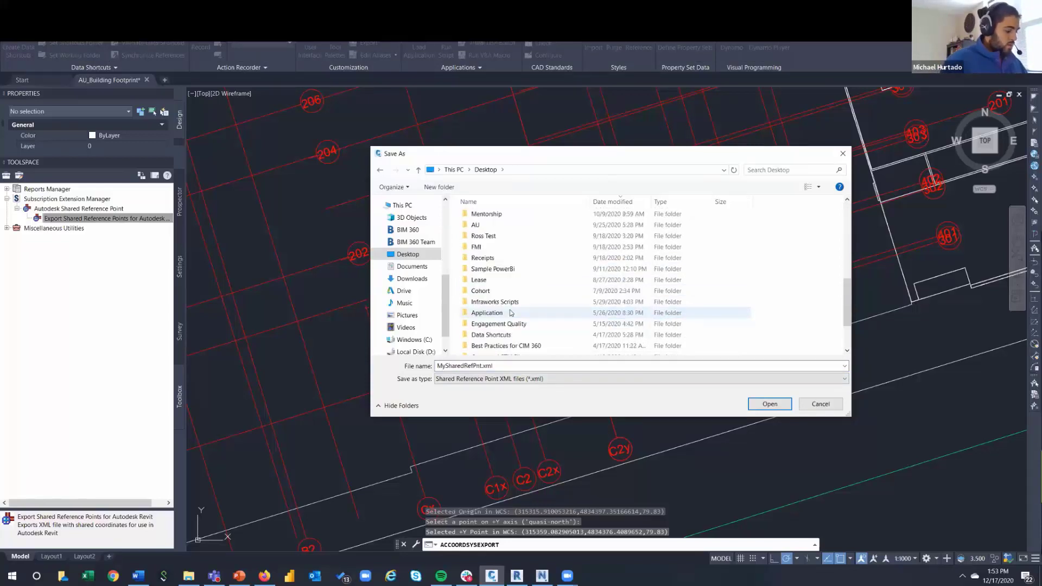
pyautogui.scroll(7, 510, 312)
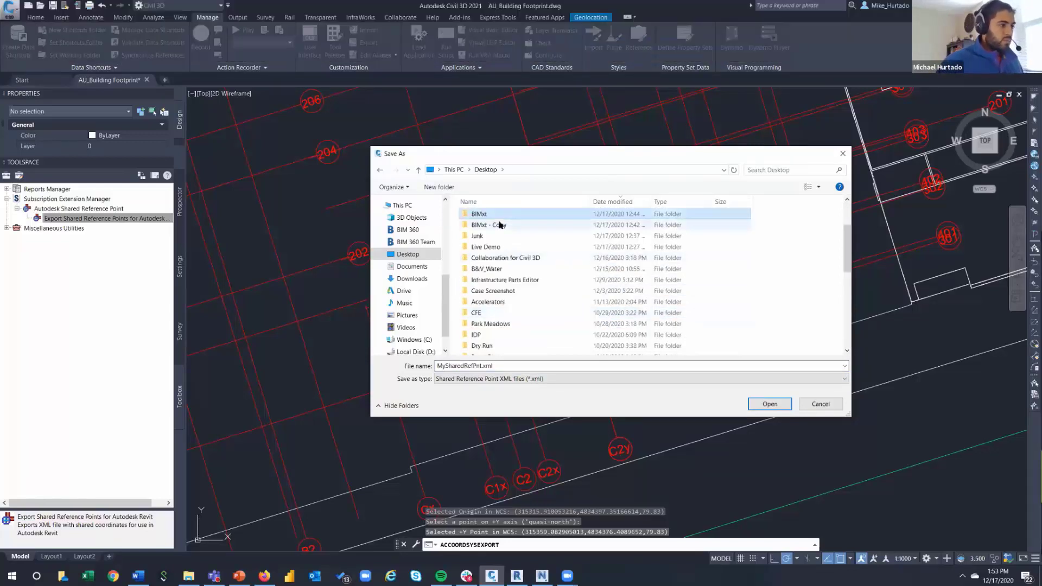
pyautogui.click(492, 223)
pyautogui.click(495, 213)
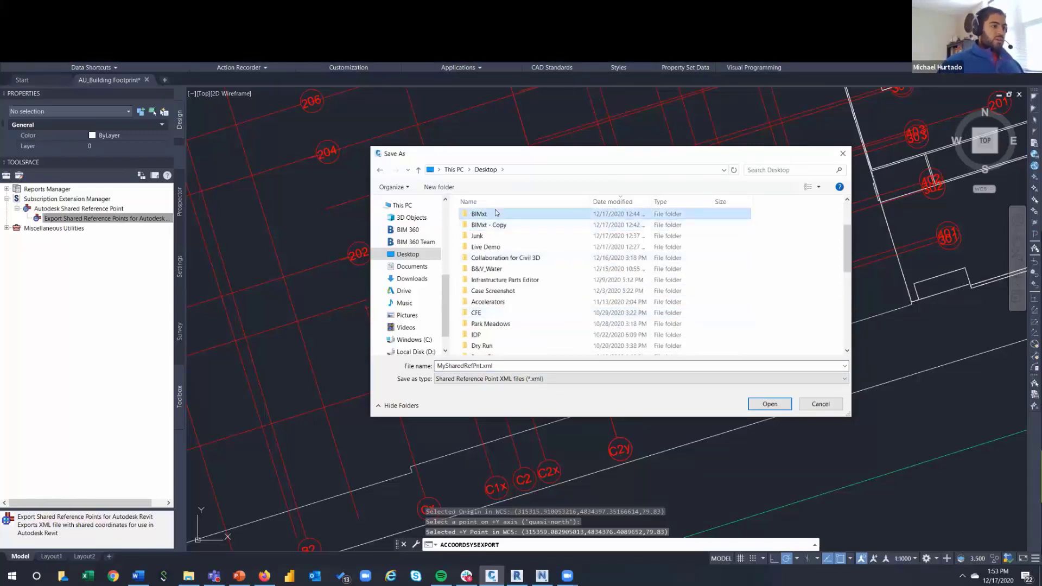
pyautogui.doubleClick(484, 215)
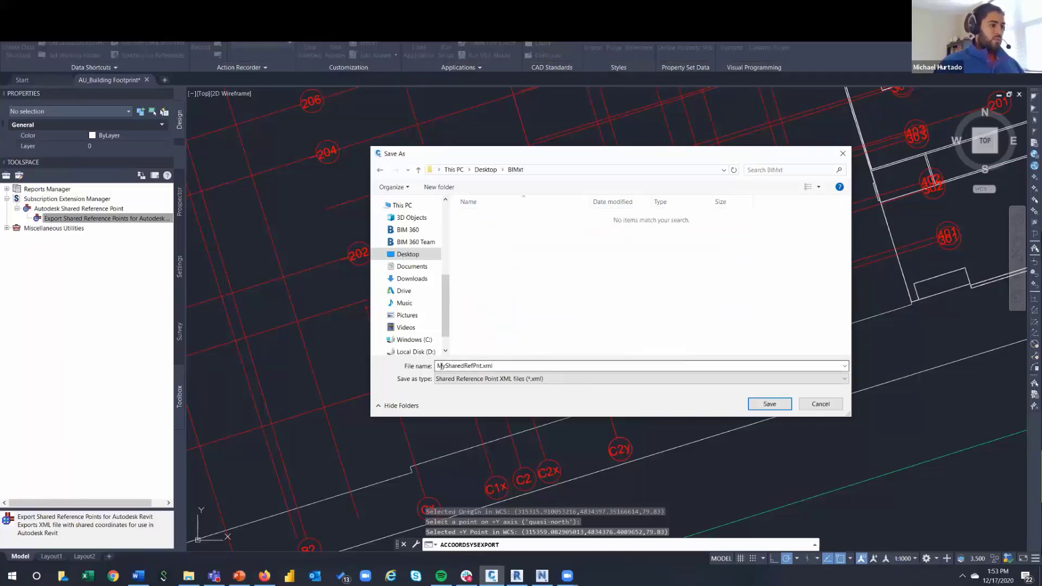
pyautogui.click(771, 405)
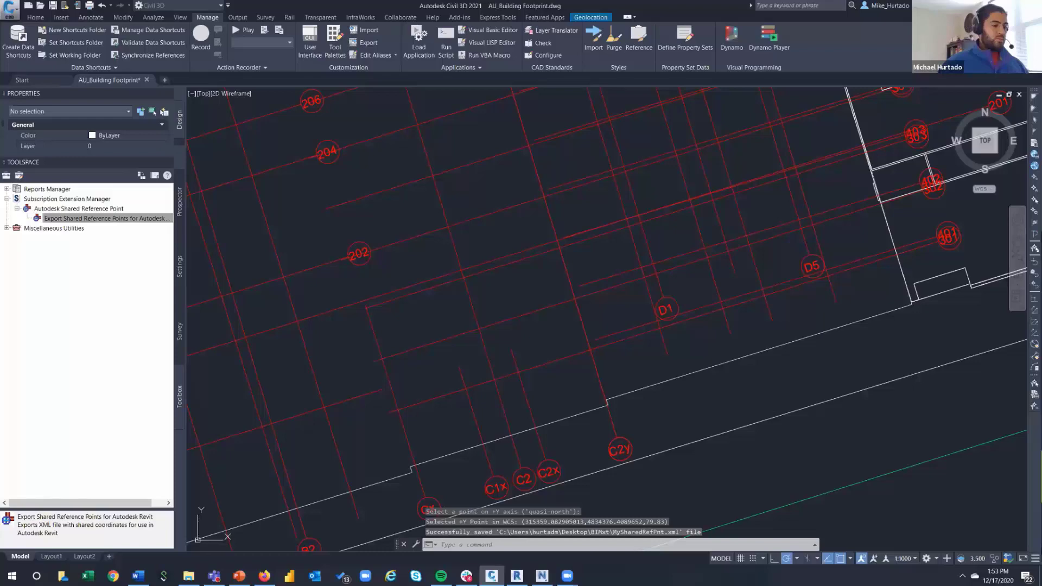
pyautogui.scroll(-5, 837, 417)
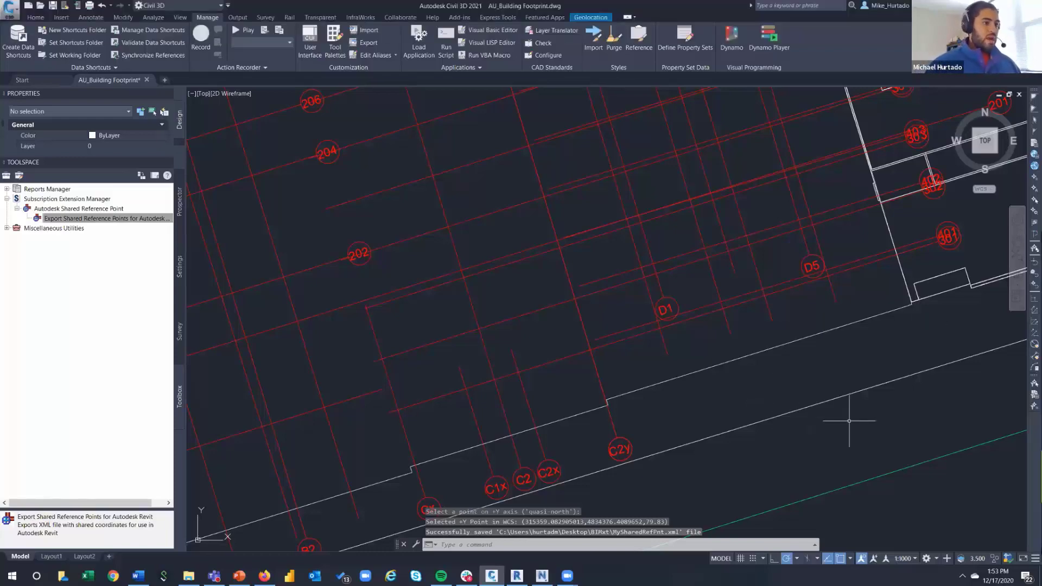
# Step: Switch to Revit and open the floor plan BLDG 1,2,3- Ground FLR. FIN
pyautogui.click(517, 576)
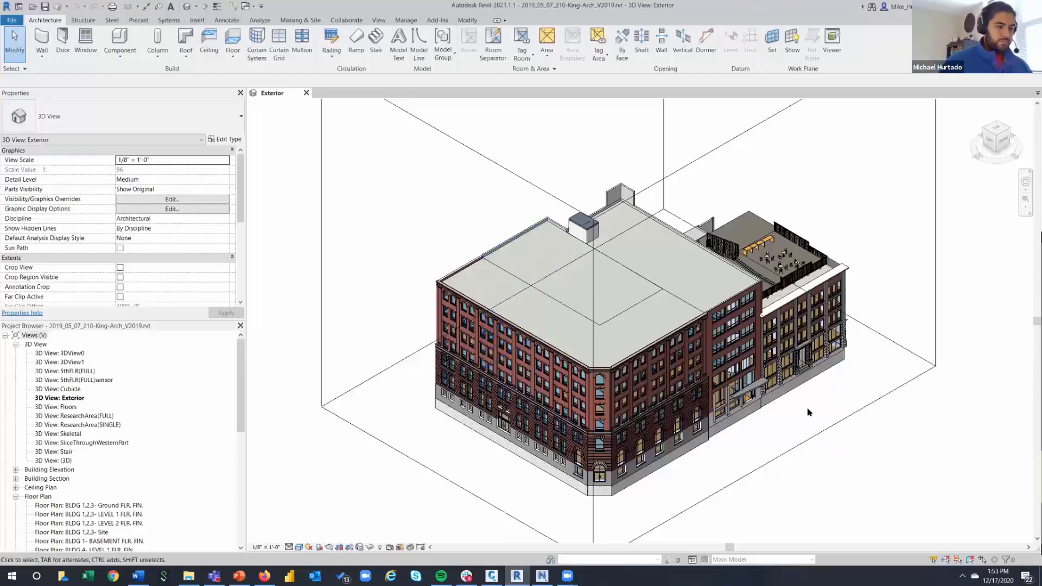
pyautogui.scroll(2, 813, 436)
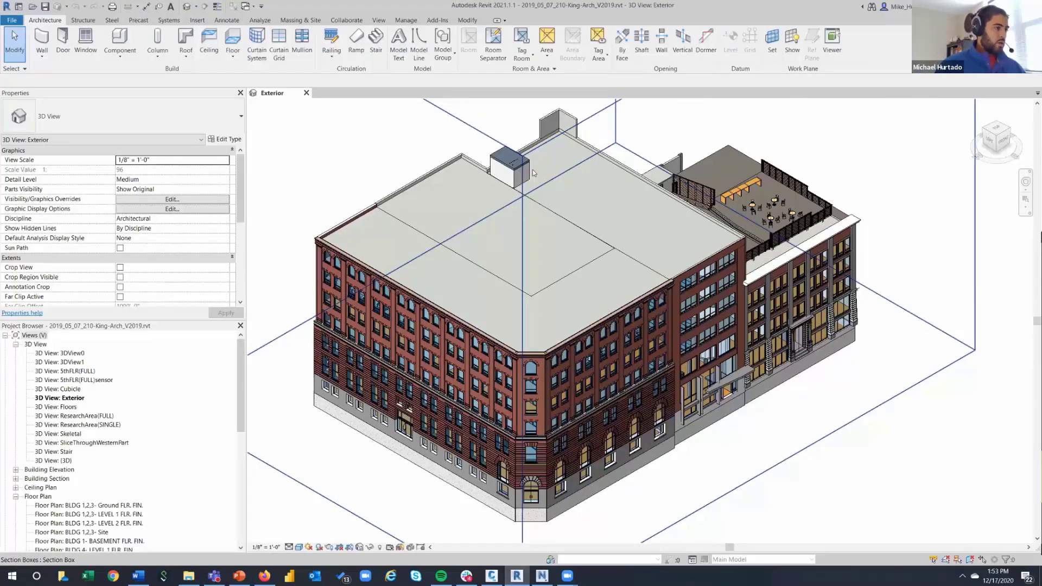
pyautogui.doubleClick(73, 507)
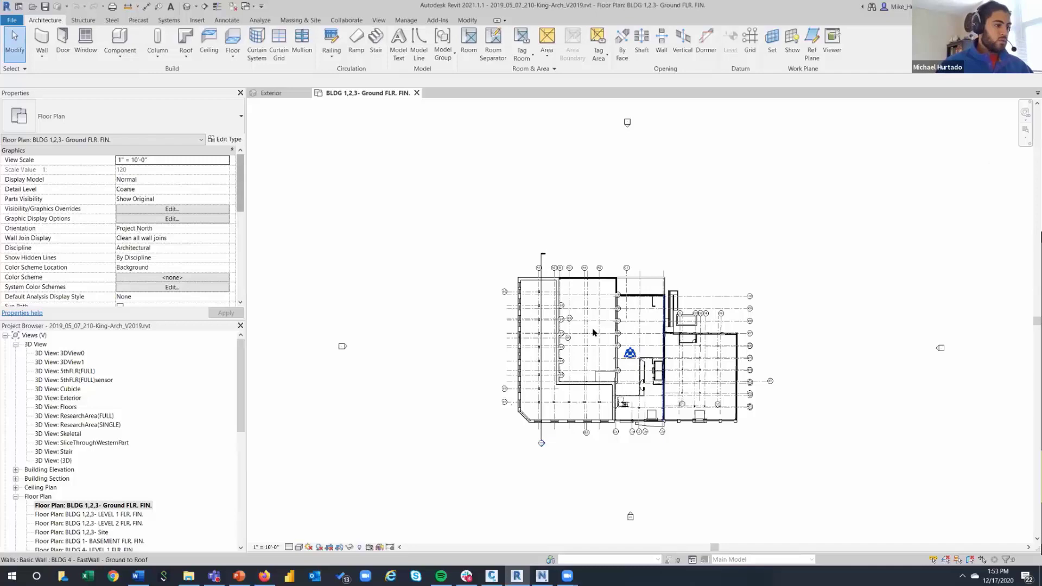
# Step: Temporarily isolate the grids category in the ground floor plan, using grid A1 as the selected element
pyautogui.scroll(1, 608, 342)
pyautogui.scroll(1, 657, 366)
pyautogui.scroll(1, 597, 320)
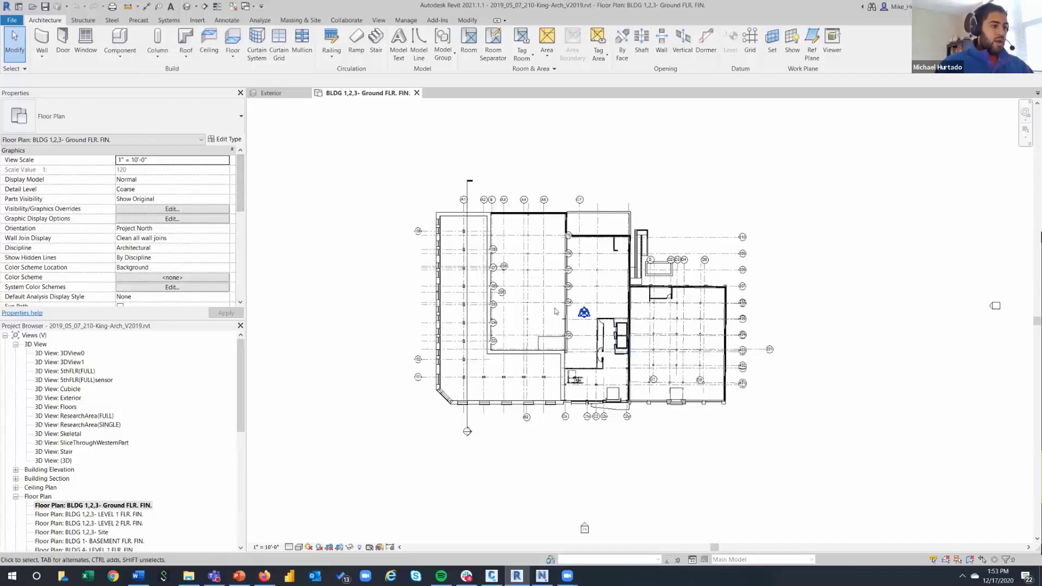
pyautogui.scroll(1, 544, 273)
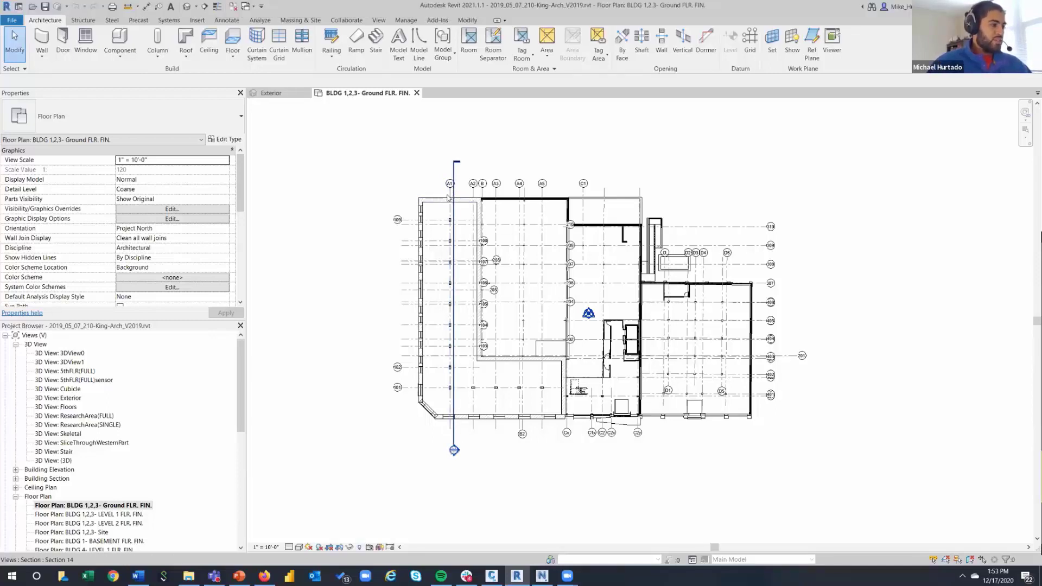
pyautogui.scroll(3, 448, 198)
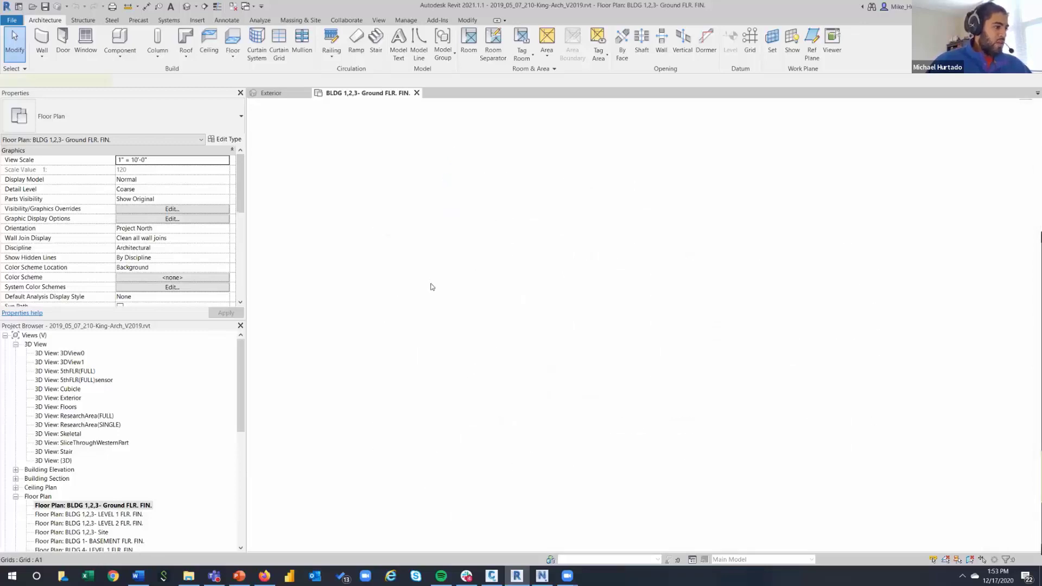
pyautogui.click(432, 287)
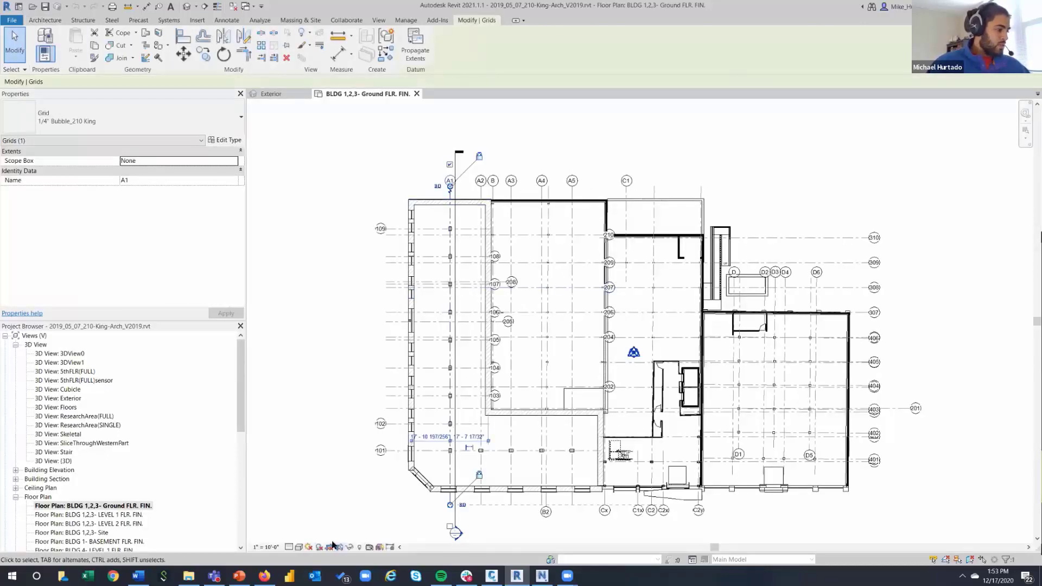
pyautogui.click(351, 547)
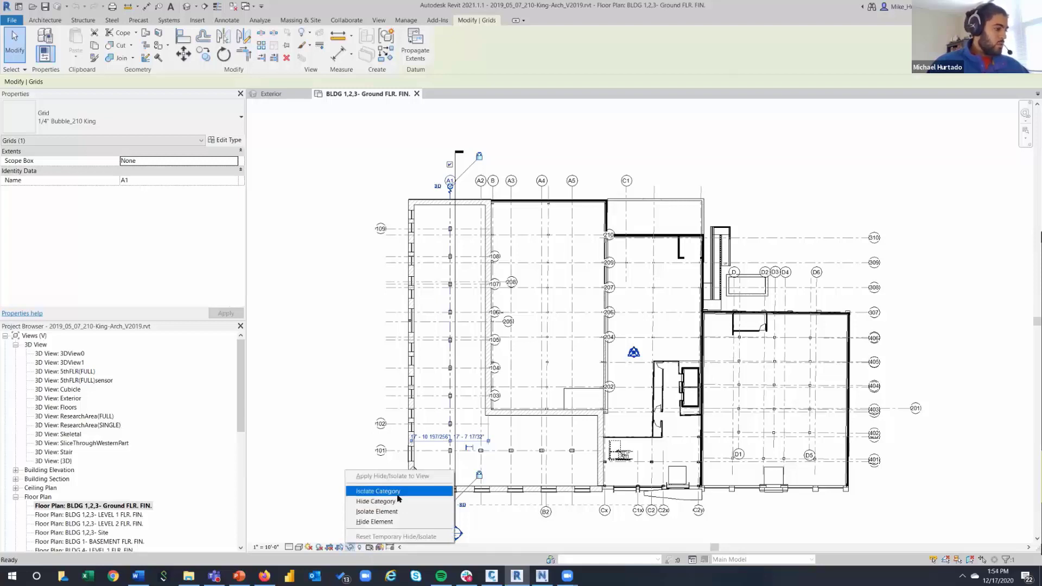
pyautogui.click(390, 491)
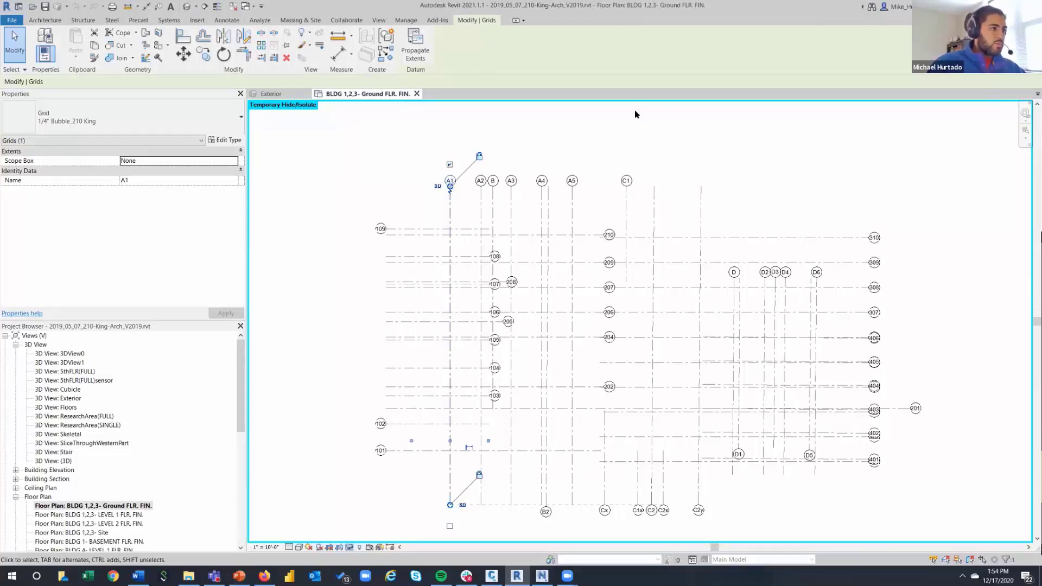
# Step: Reduce the Revit window, run Import Shared Coordinates from XML file, and set the origin at the intersection of grids A1 and 109
pyautogui.press('super+Down')
pyautogui.click(619, 103)
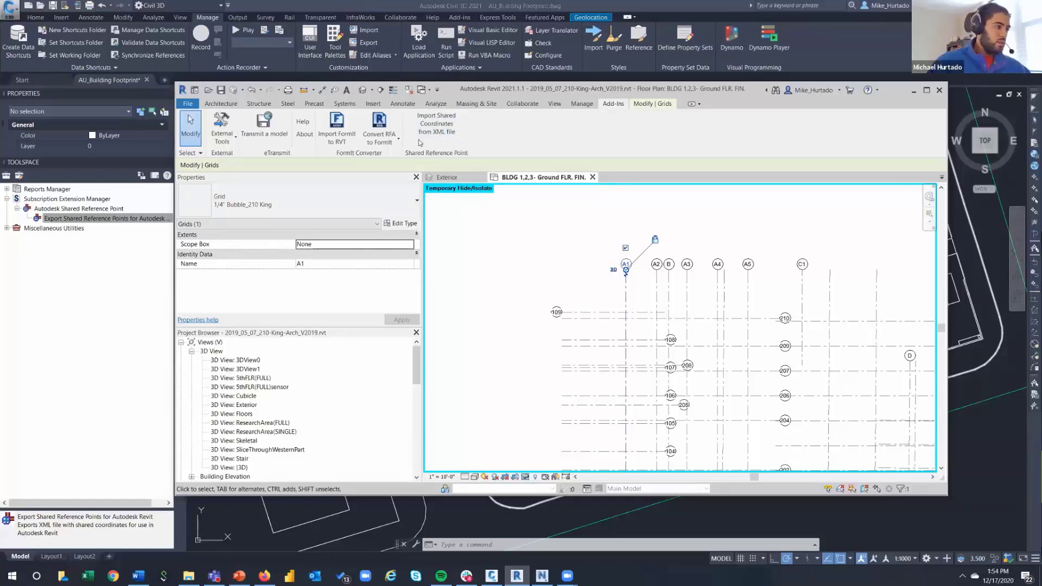
pyautogui.click(432, 127)
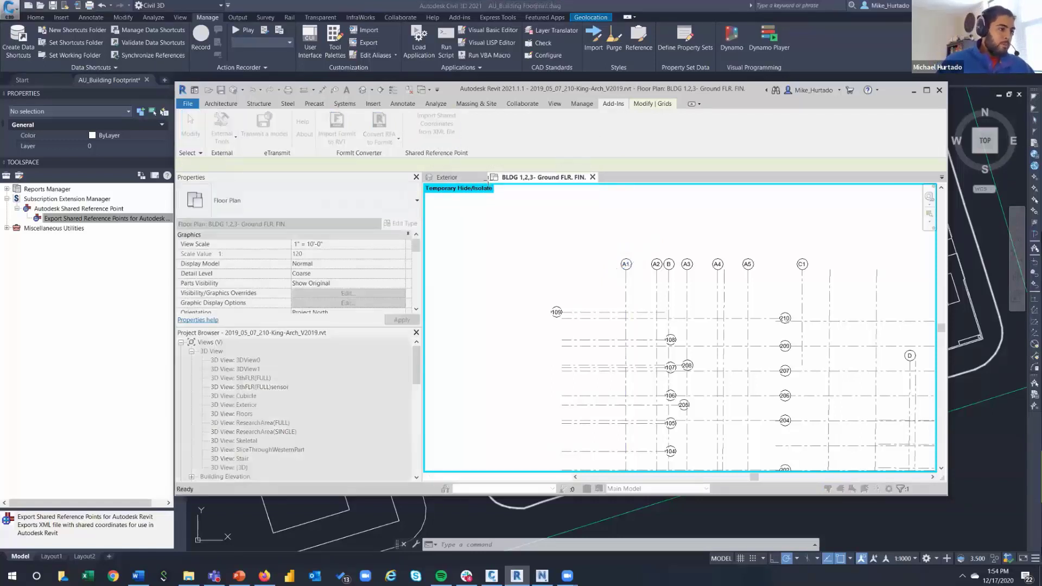
pyautogui.scroll(-2, 575, 266)
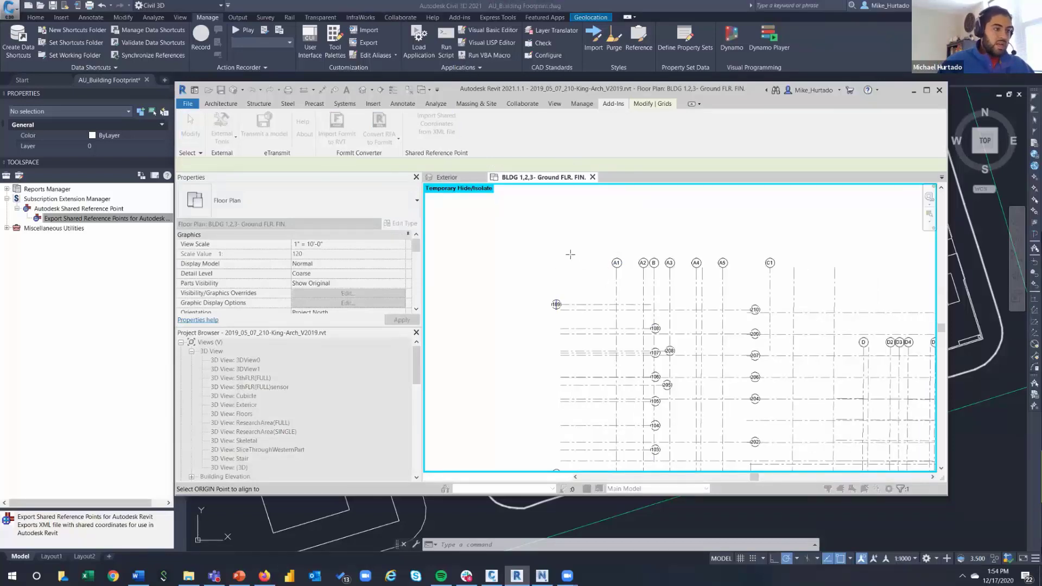
pyautogui.moveTo(599, 286); pyautogui.dragTo(509, 219, button='middle')
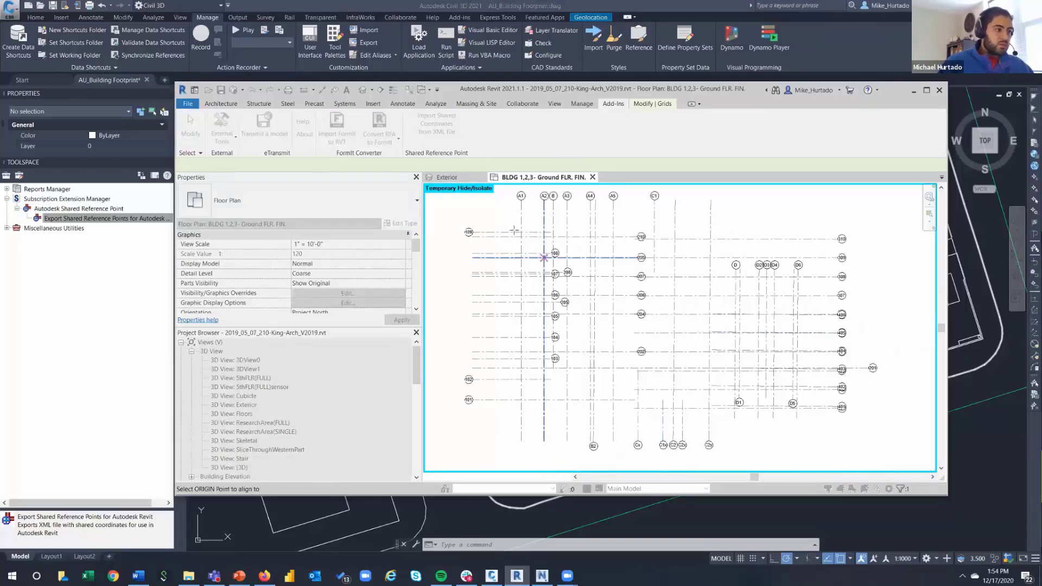
pyautogui.scroll(2, 520, 233)
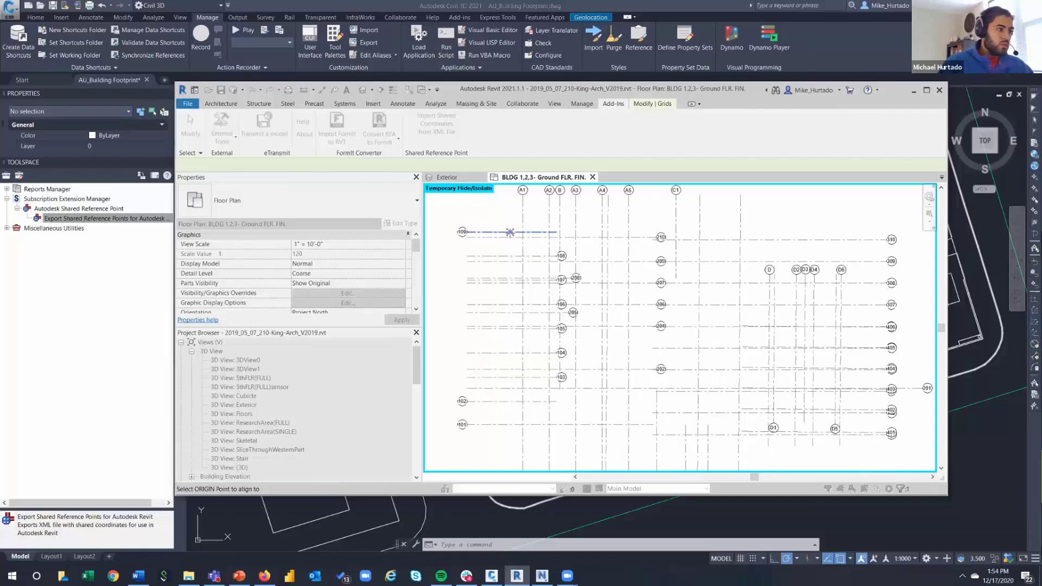
pyautogui.click(524, 231)
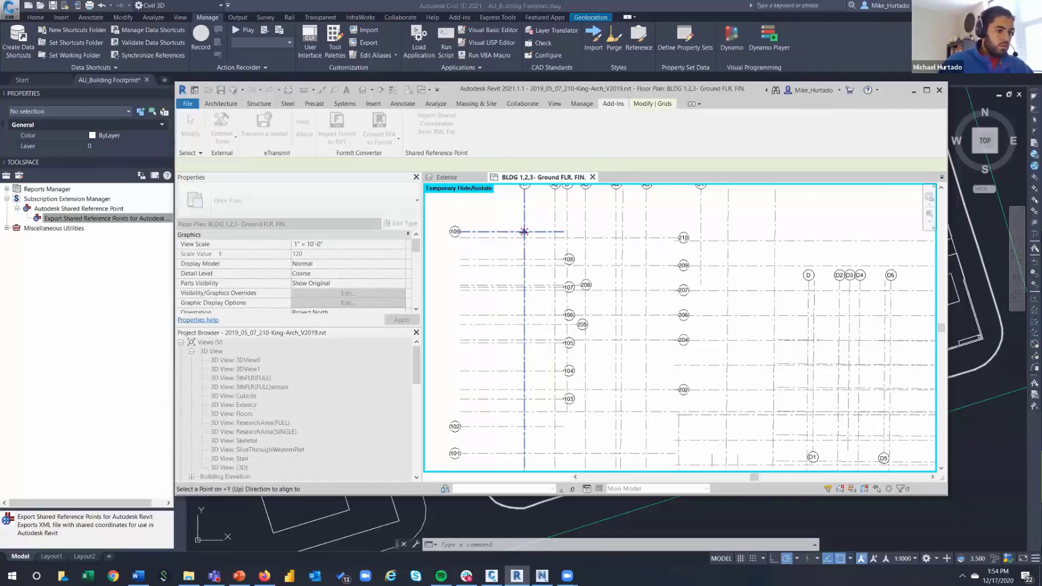
# Step: Set the import's +Y direction point at the intersection of grids C2y and 401
pyautogui.scroll(-2, 527, 244)
pyautogui.scroll(3, 759, 439)
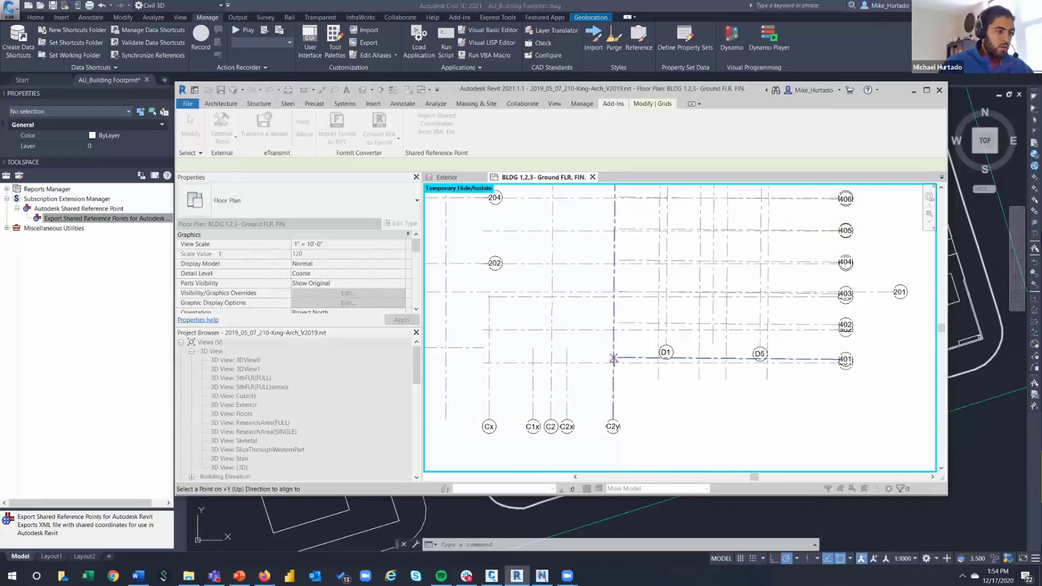
pyautogui.click(614, 358)
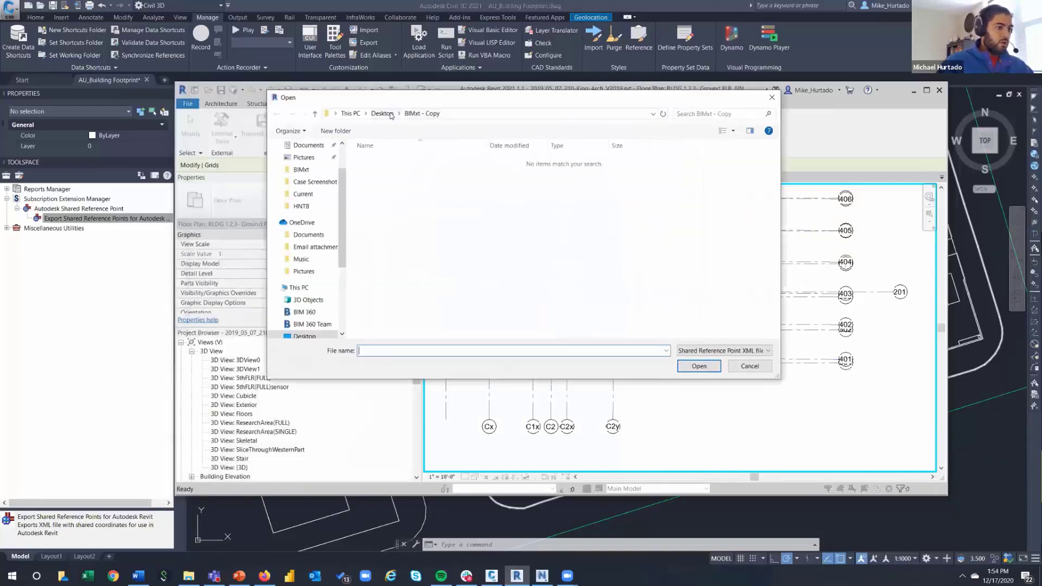
# Step: Import MySharedRefPnt.xml from the Desktop's BIMxt folder and accept creating the new shared coordinates
pyautogui.click(391, 116)
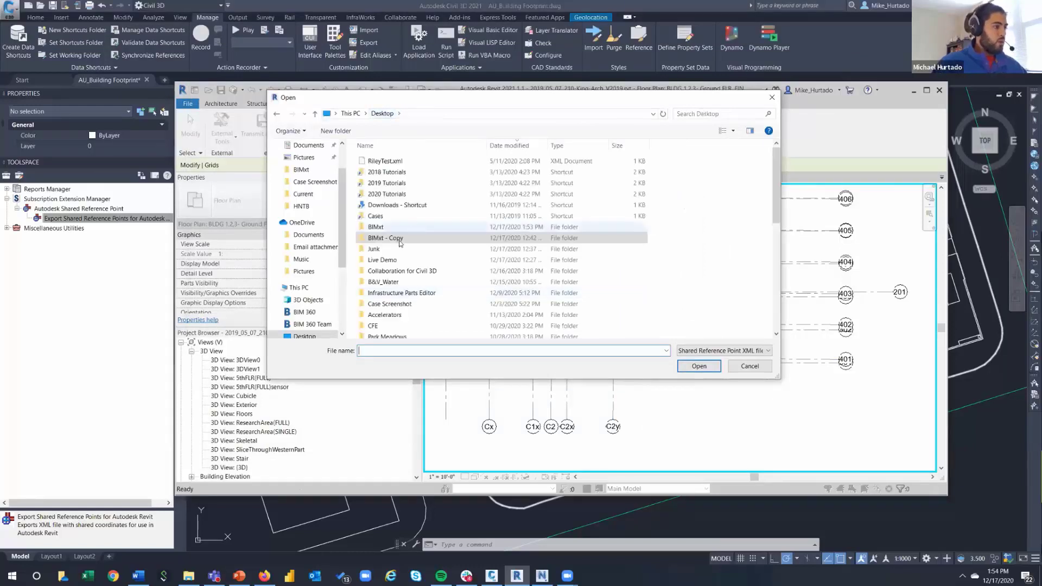
pyautogui.doubleClick(380, 227)
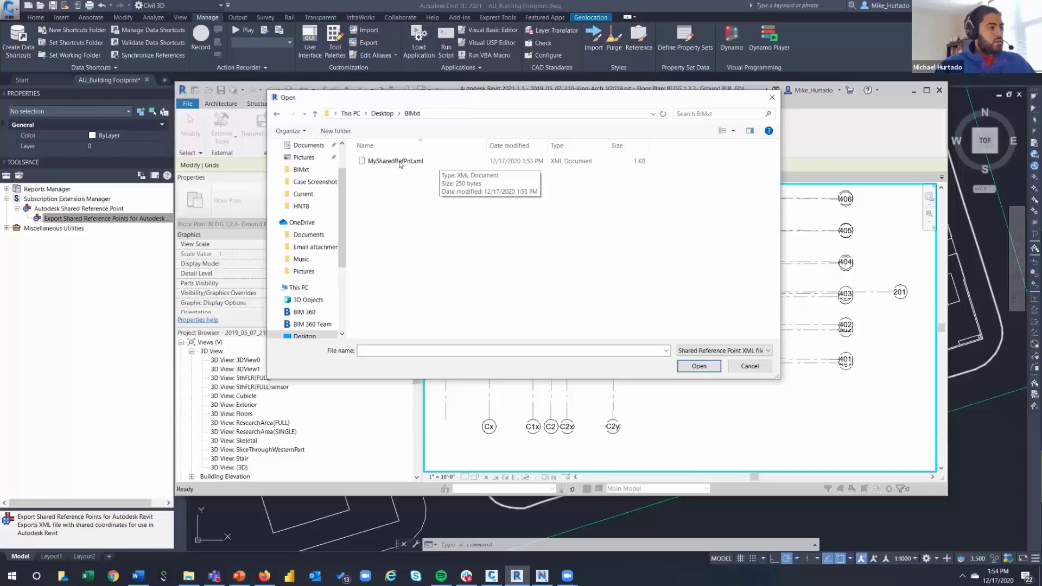
pyautogui.click(400, 162)
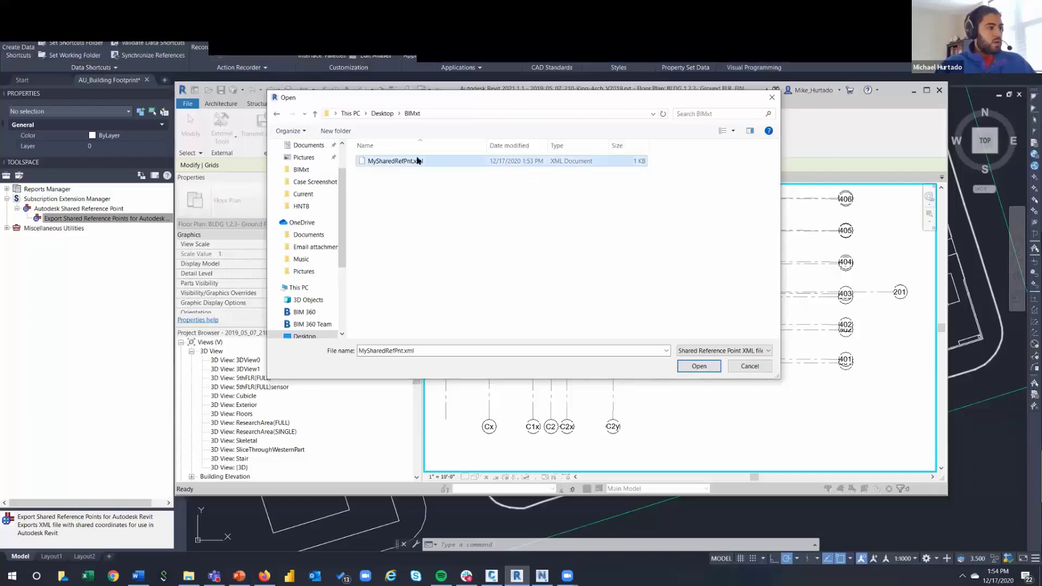
pyautogui.doubleClick(418, 161)
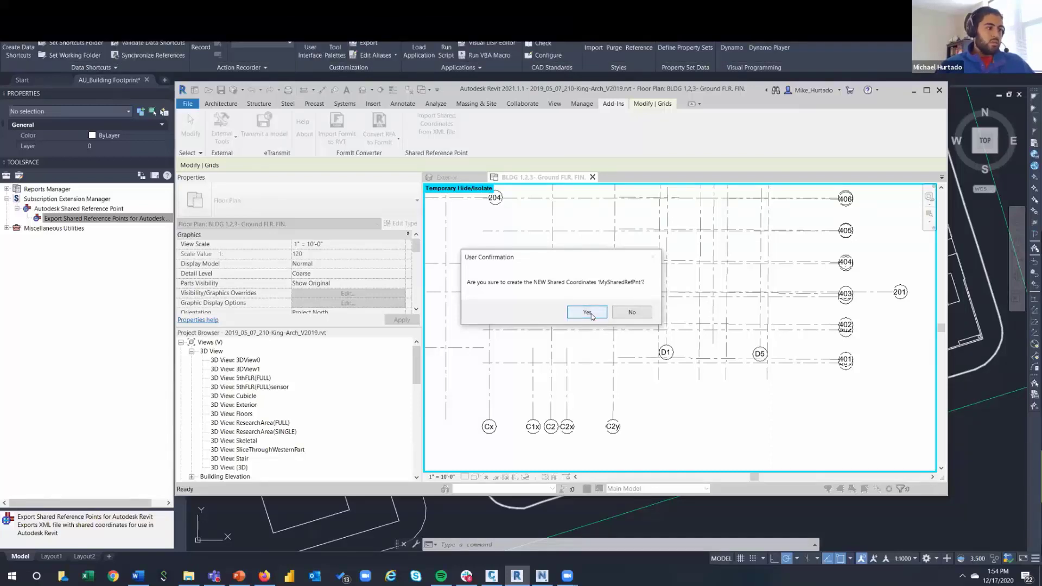
pyautogui.click(587, 312)
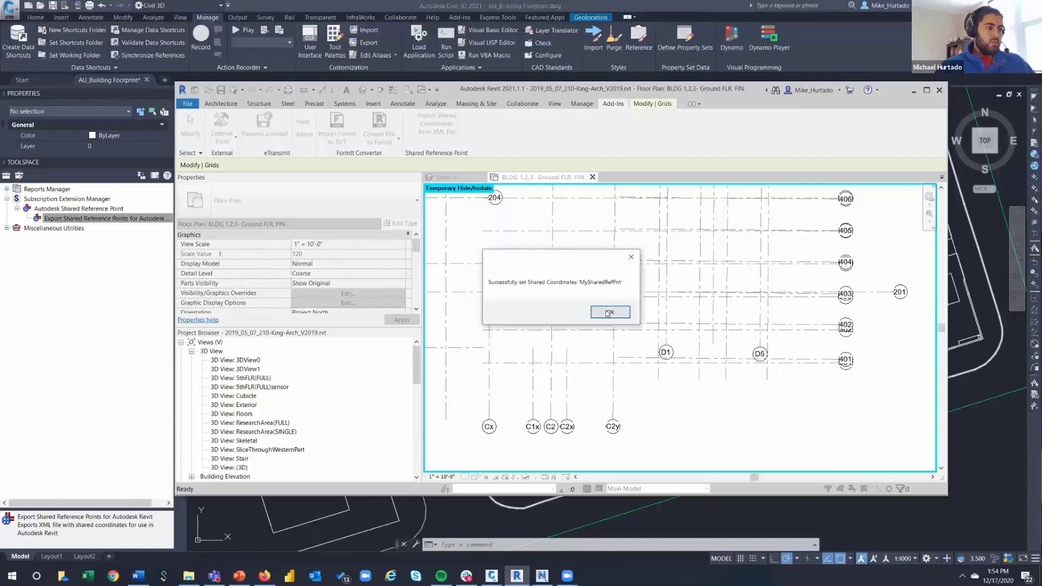
pyautogui.click(608, 313)
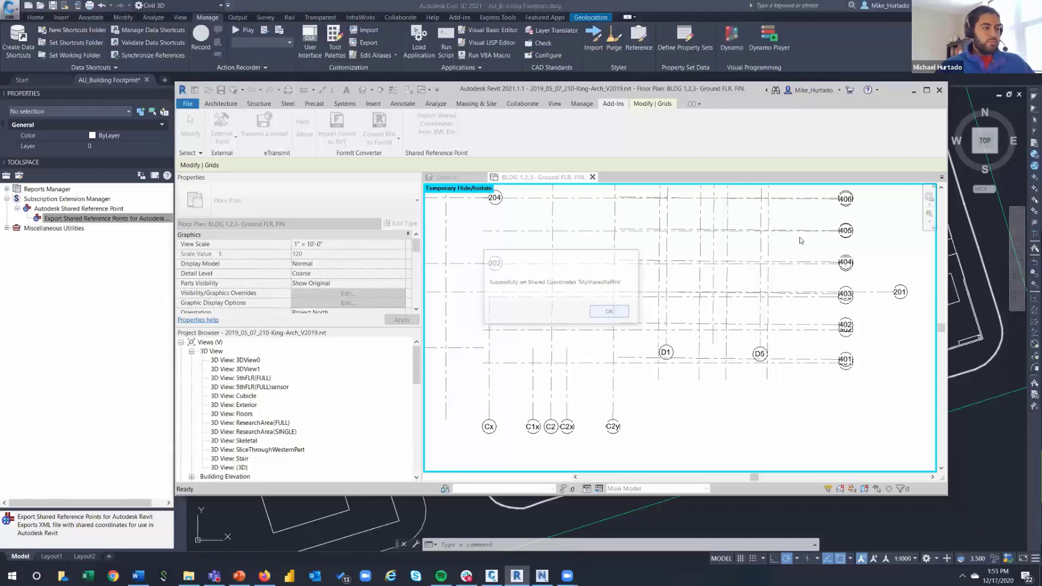
# Step: Maximize the Revit window and reset the temporary hide/isolate so the whole ground floor plan is shown
pyautogui.click(927, 90)
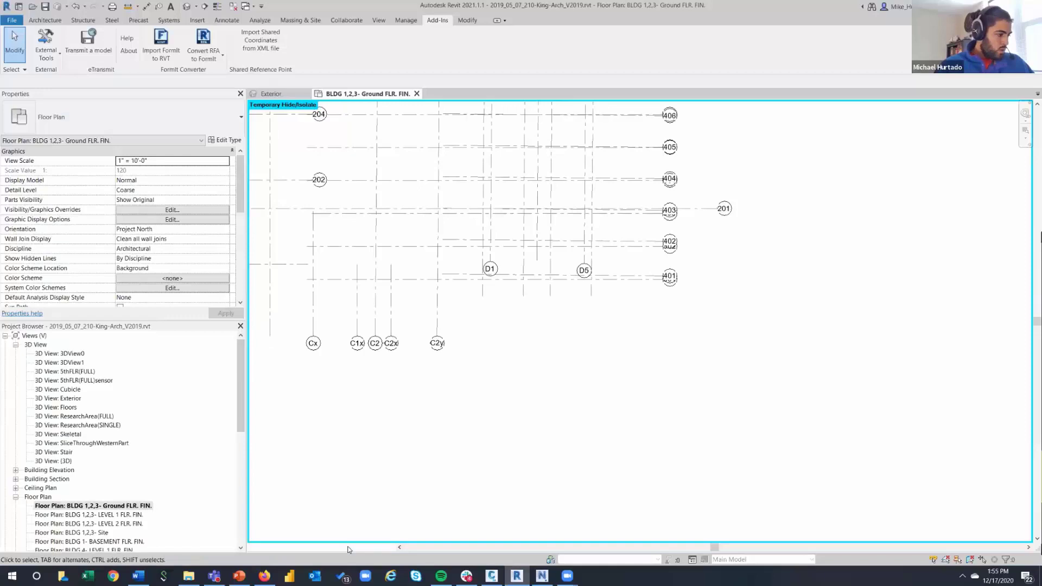
pyautogui.click(357, 546)
pyautogui.click(391, 537)
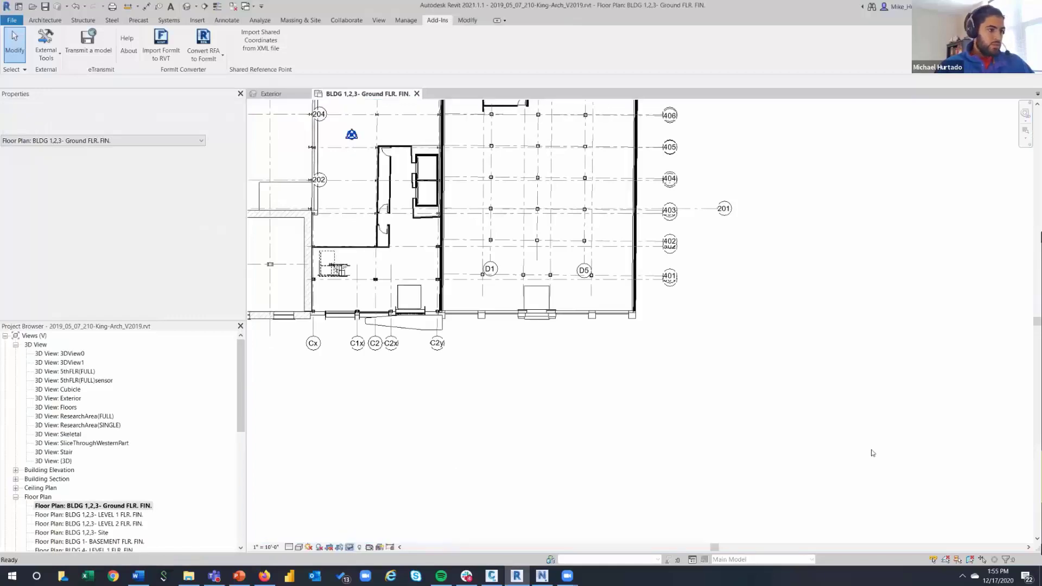
pyautogui.scroll(-5, 872, 452)
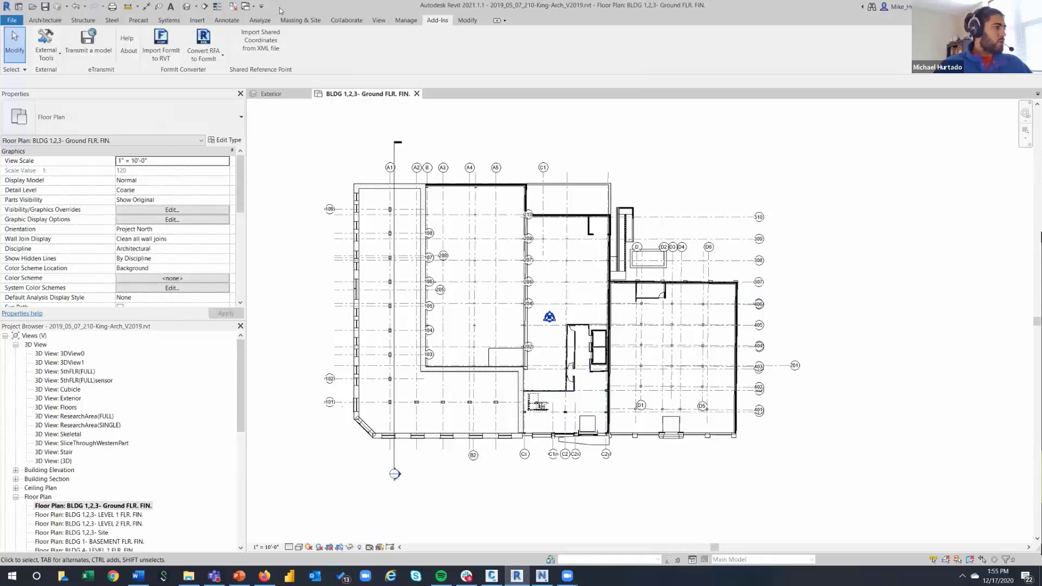
# Step: Restore and widen the Revit window, and make MySharedRefPnt the current site in the project location settings
pyautogui.click(273, 40)
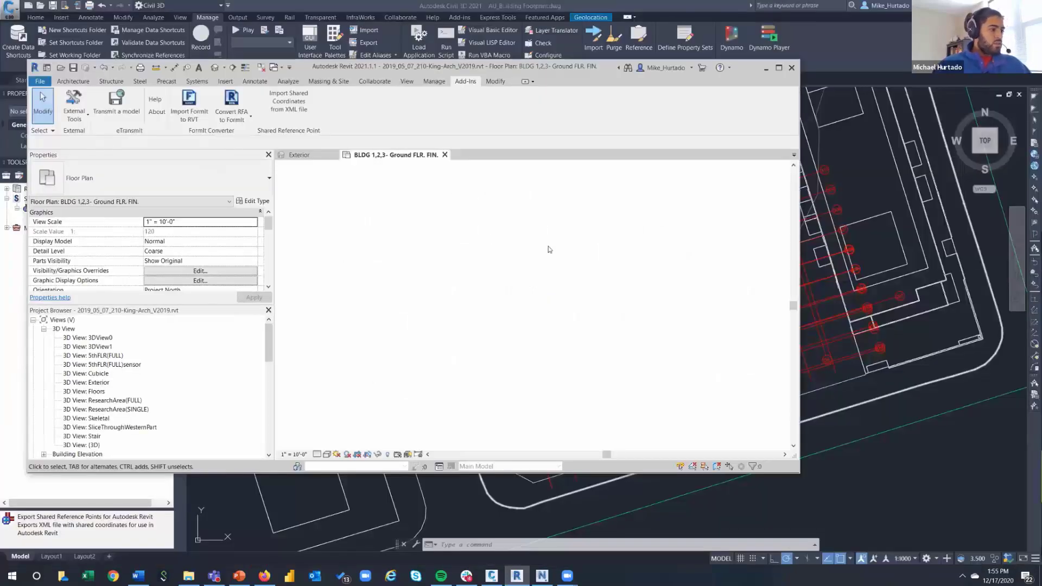
pyautogui.moveTo(648, 344)
pyautogui.mouseDown(button='middle')
pyautogui.moveTo(578, 282)
pyautogui.moveTo(573, 290)
pyautogui.mouseUp(button='middle')
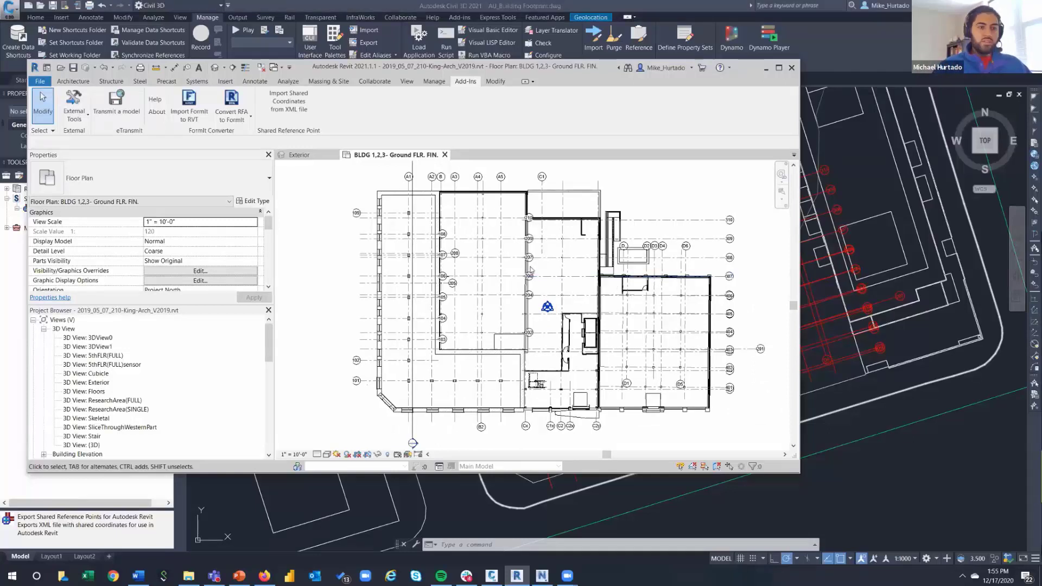
pyautogui.click(433, 81)
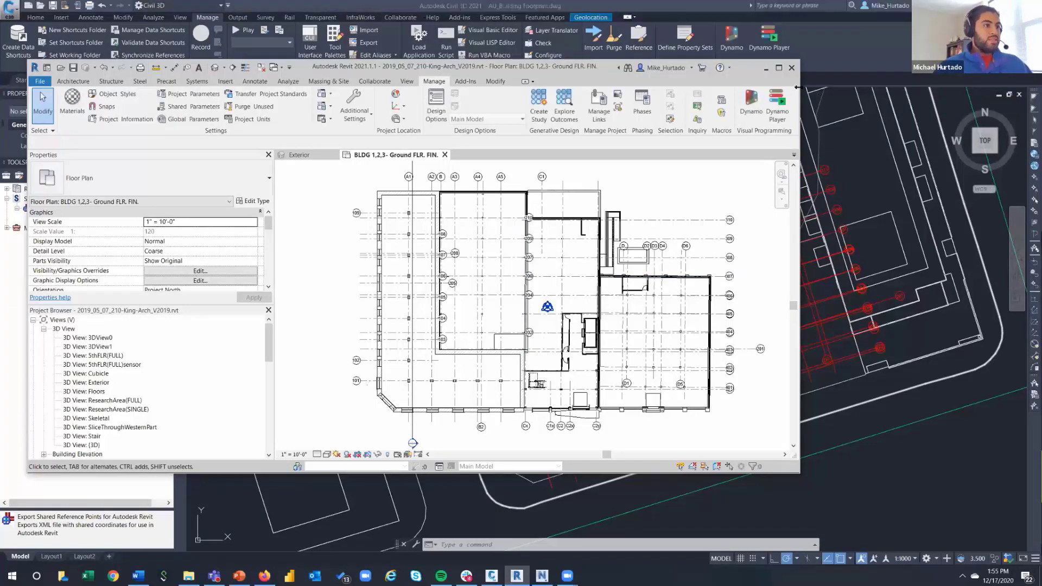
pyautogui.moveTo(796, 87); pyautogui.dragTo(956, 87)
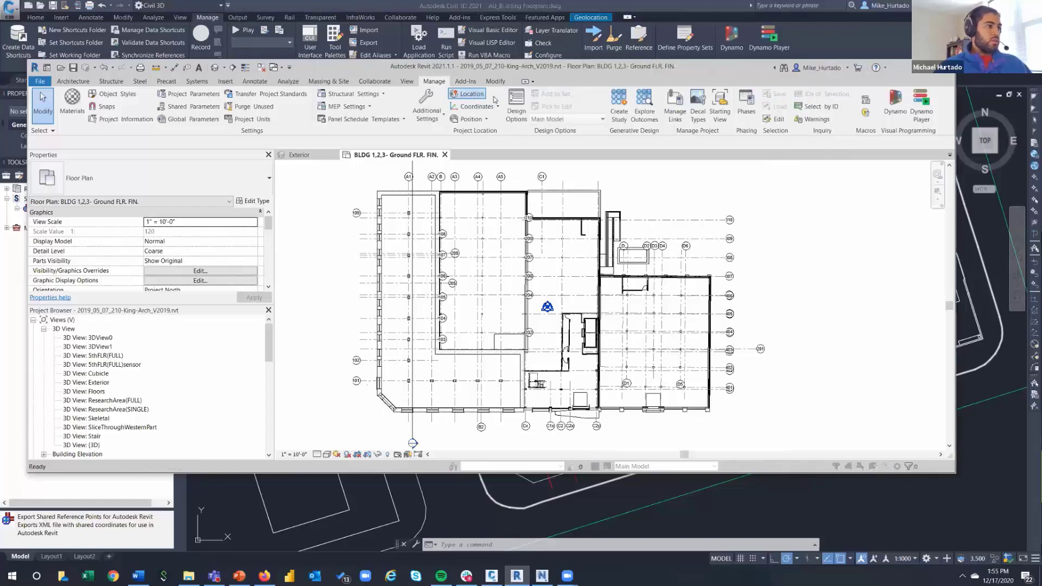
pyautogui.click(467, 93)
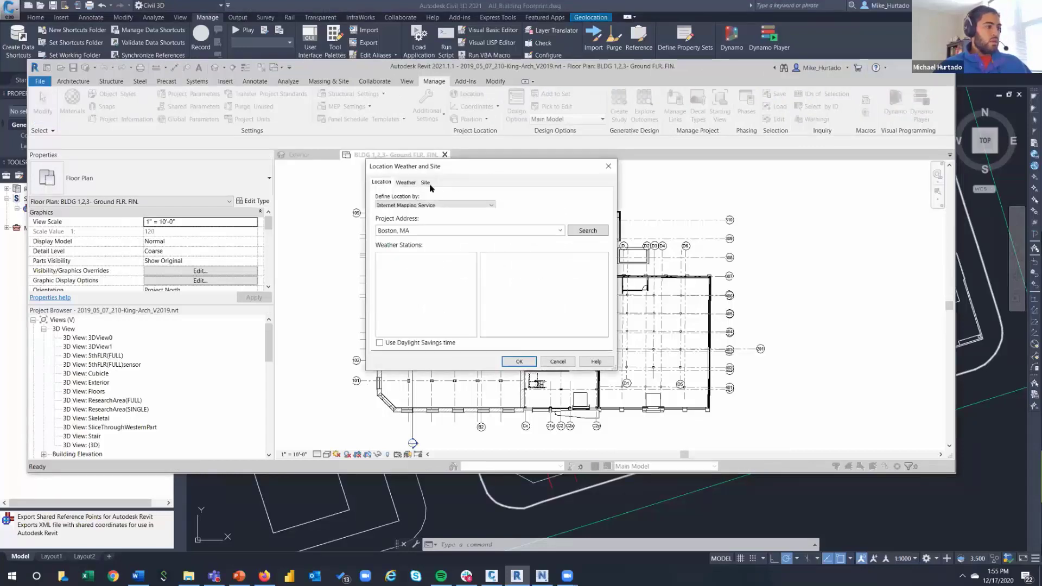
pyautogui.click(426, 182)
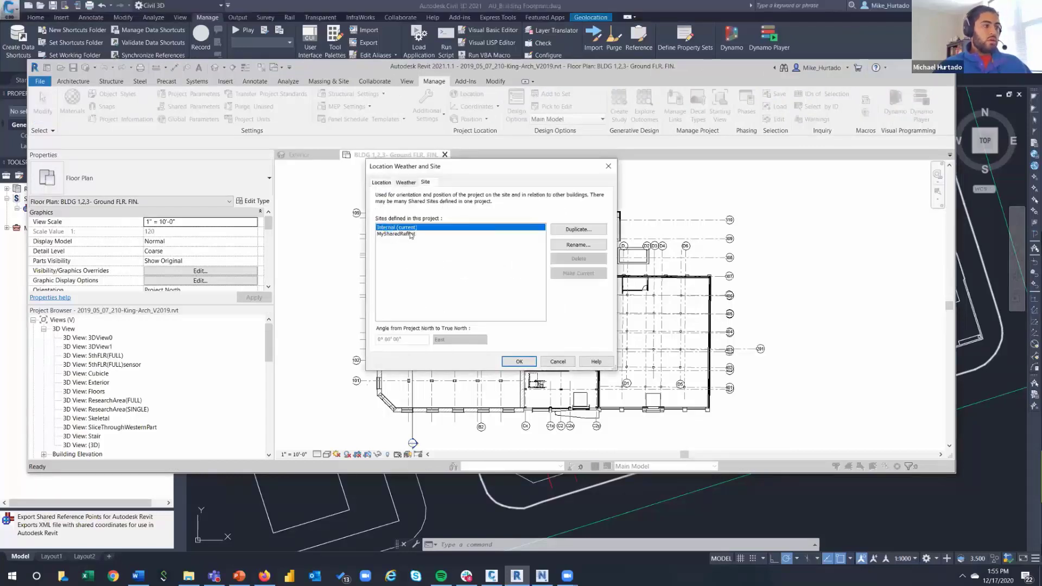
pyautogui.click(412, 234)
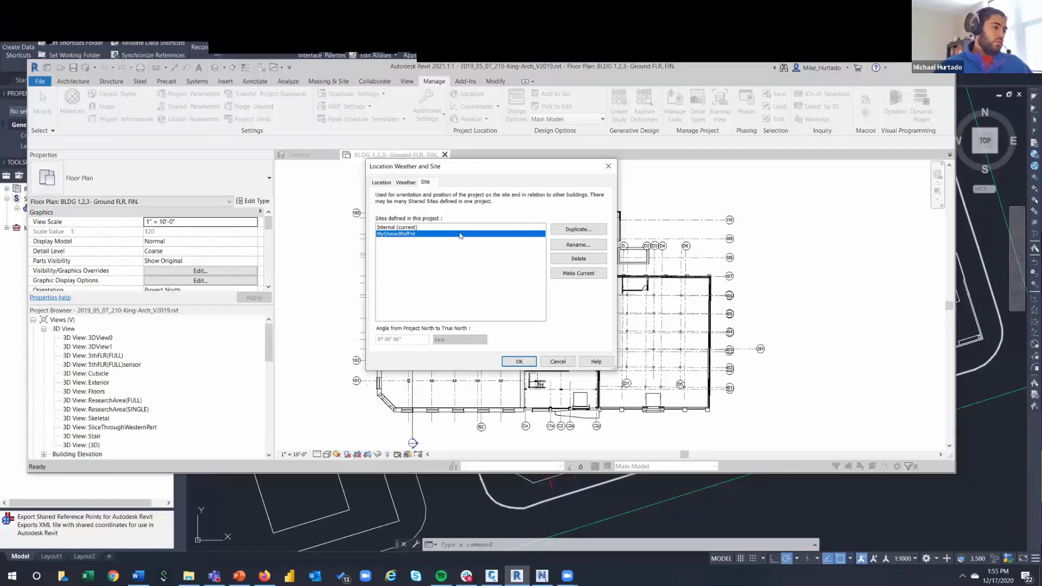
pyautogui.click(587, 274)
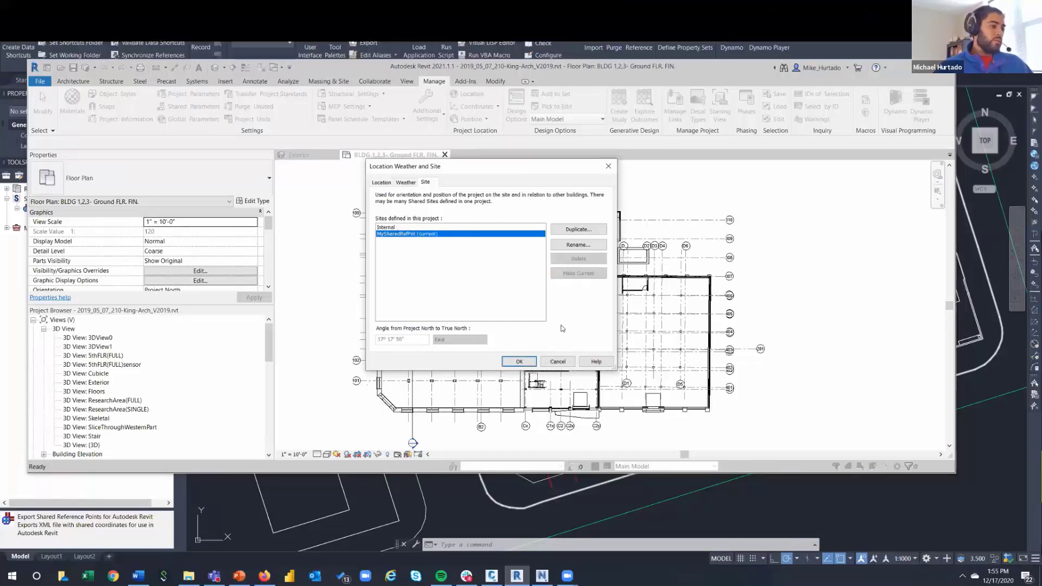
pyautogui.click(518, 363)
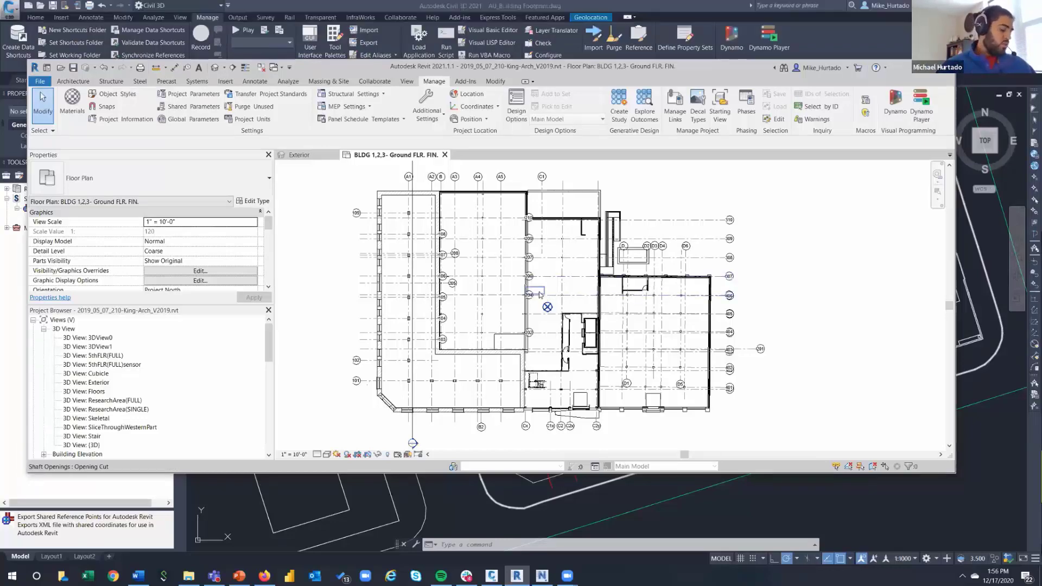
# Step: Examine the shared coordinates, elevation and angle to true north of the project base point in the ground floor plan
pyautogui.click(547, 308)
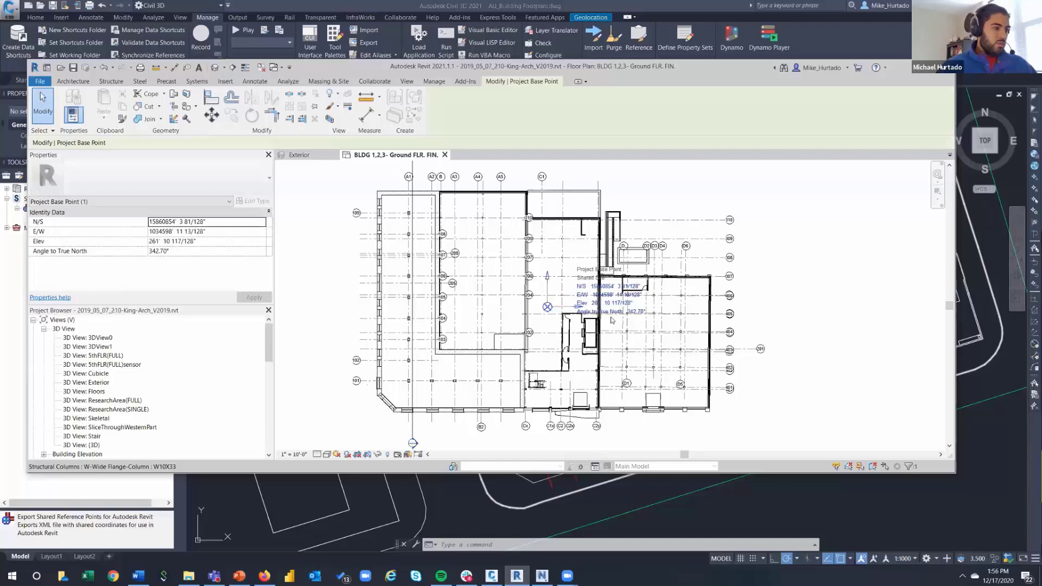
pyautogui.scroll(3, 609, 304)
pyautogui.scroll(1, 561, 323)
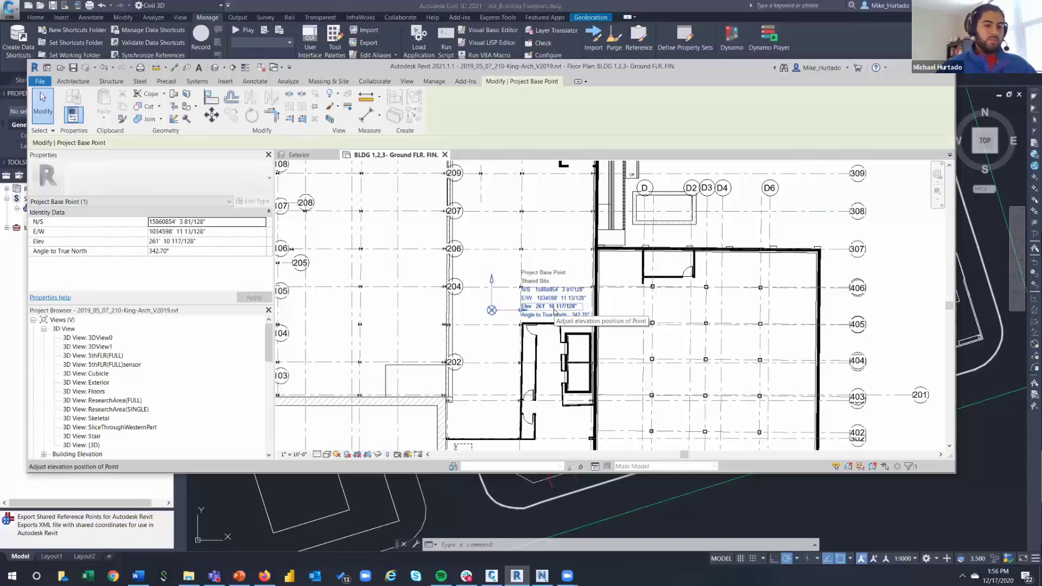
pyautogui.scroll(-3, 531, 259)
pyautogui.scroll(-1, 696, 297)
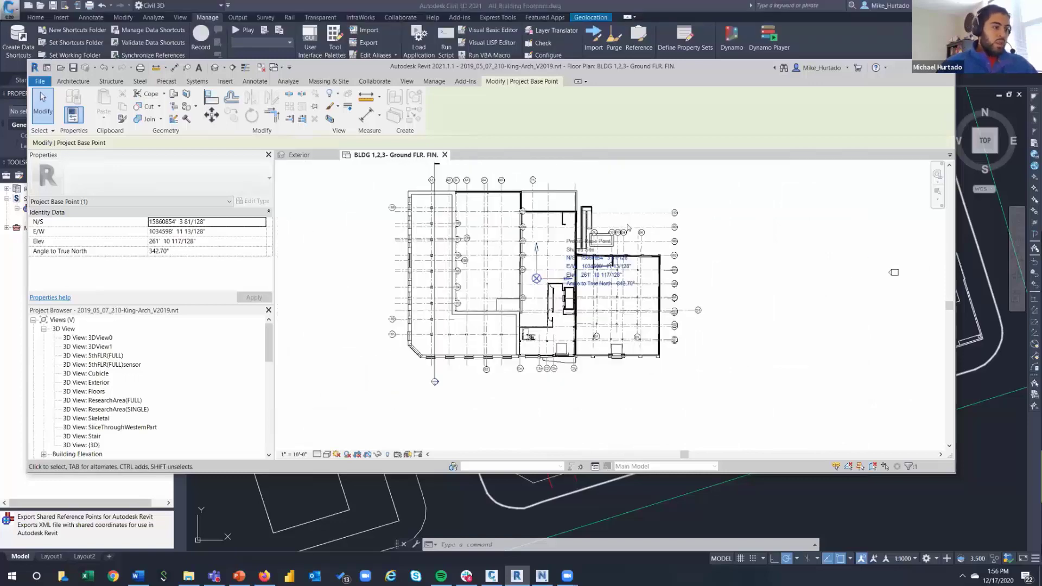
pyautogui.click(344, 210)
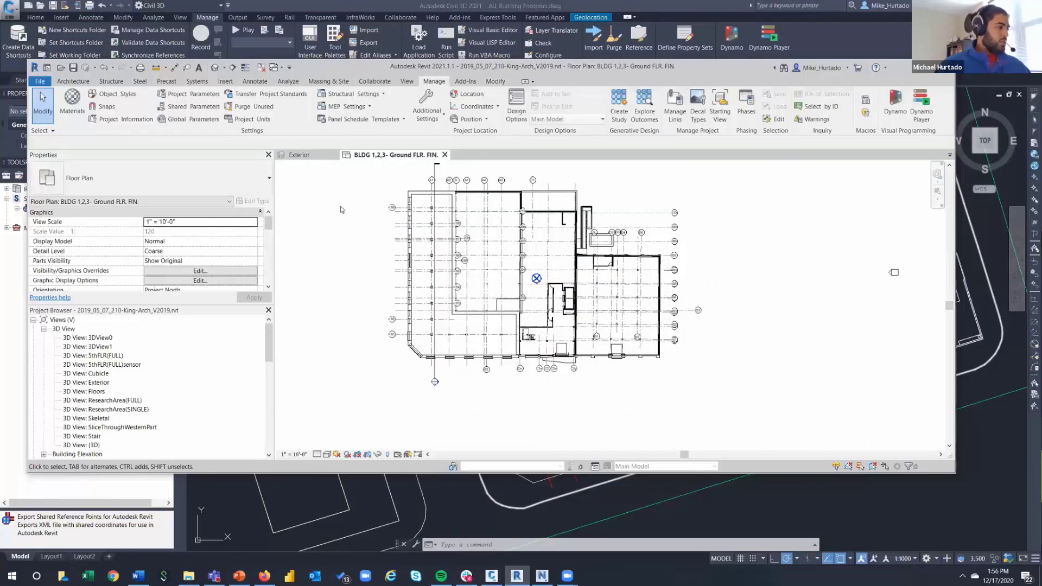
# Step: Set the ground floor plan's orientation to True North, apply it, and maximize the Revit window
pyautogui.scroll(-1, 199, 244)
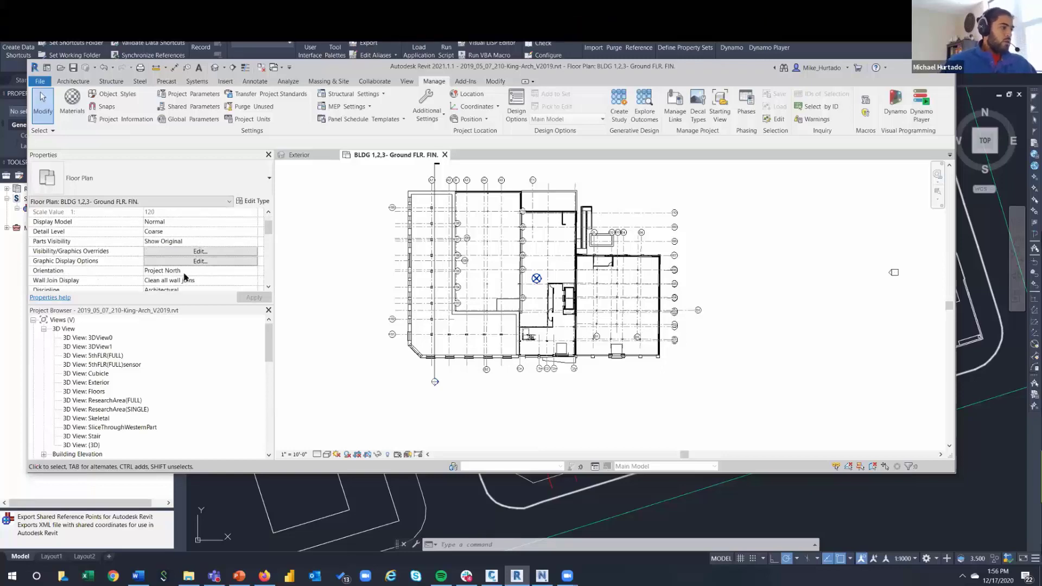
pyautogui.click(254, 269)
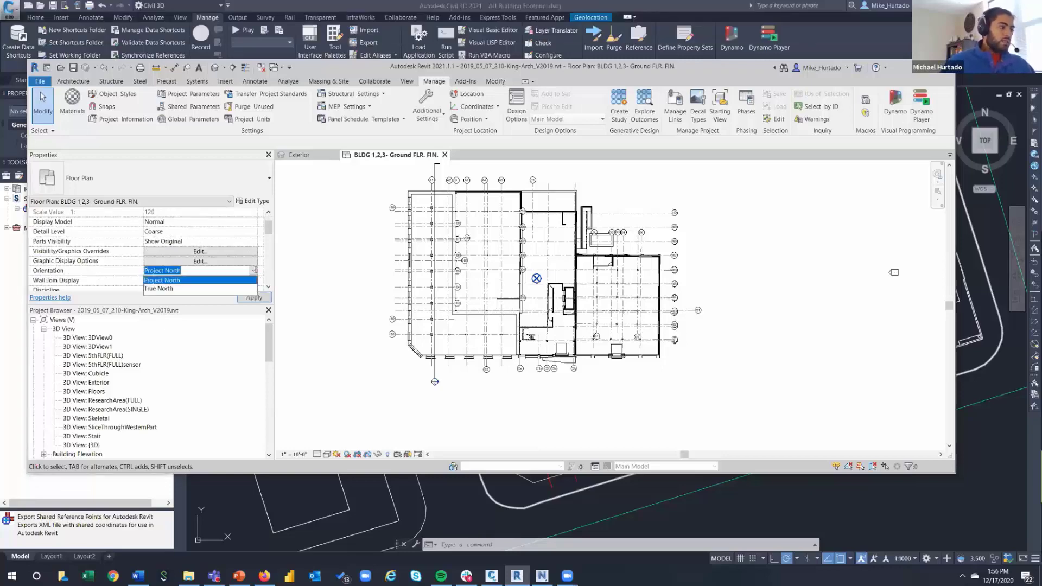
pyautogui.click(172, 288)
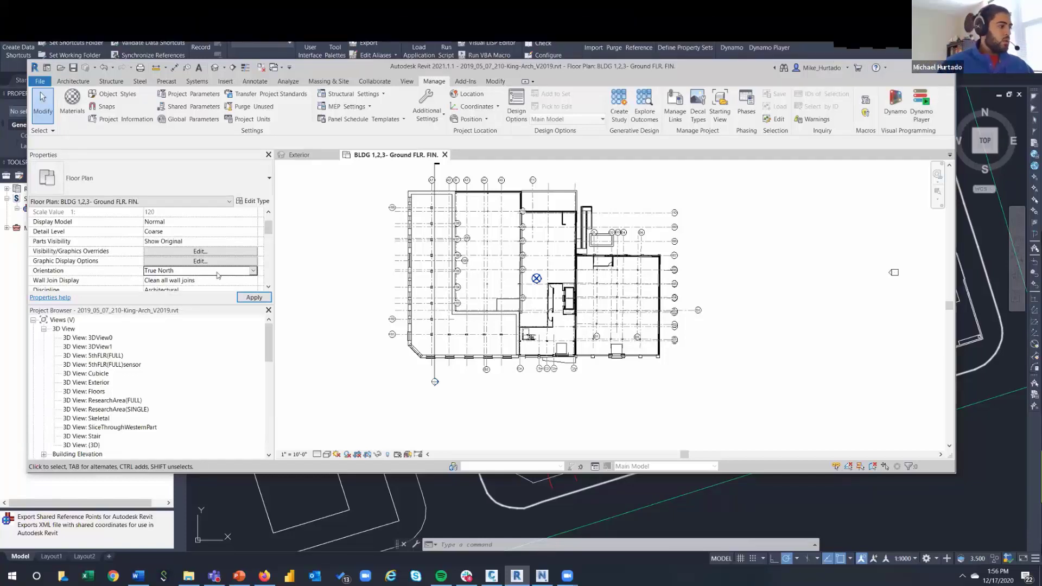
pyautogui.click(265, 299)
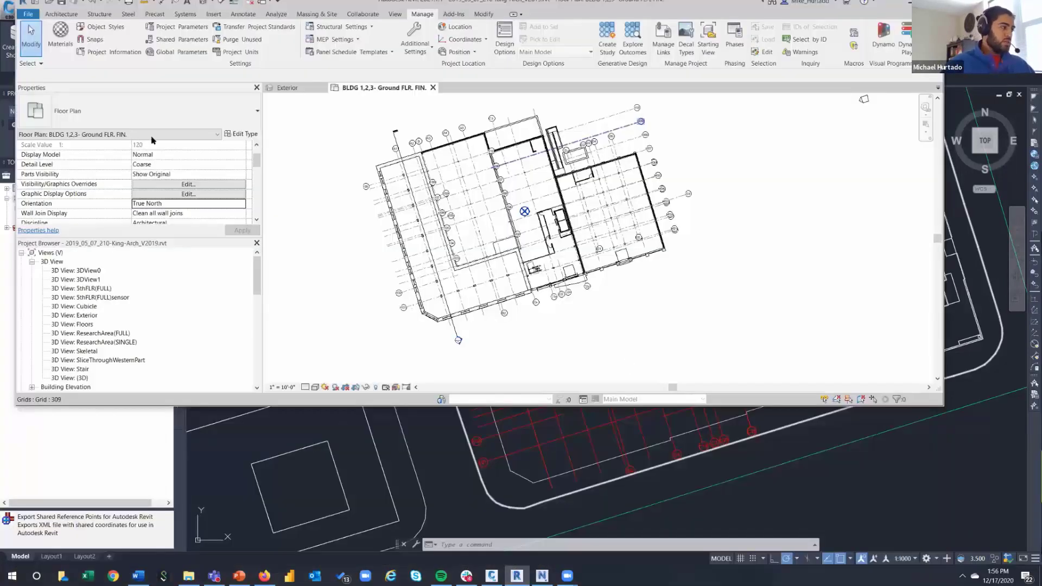
pyautogui.press('super+Up')
pyautogui.scroll(-1, 599, 311)
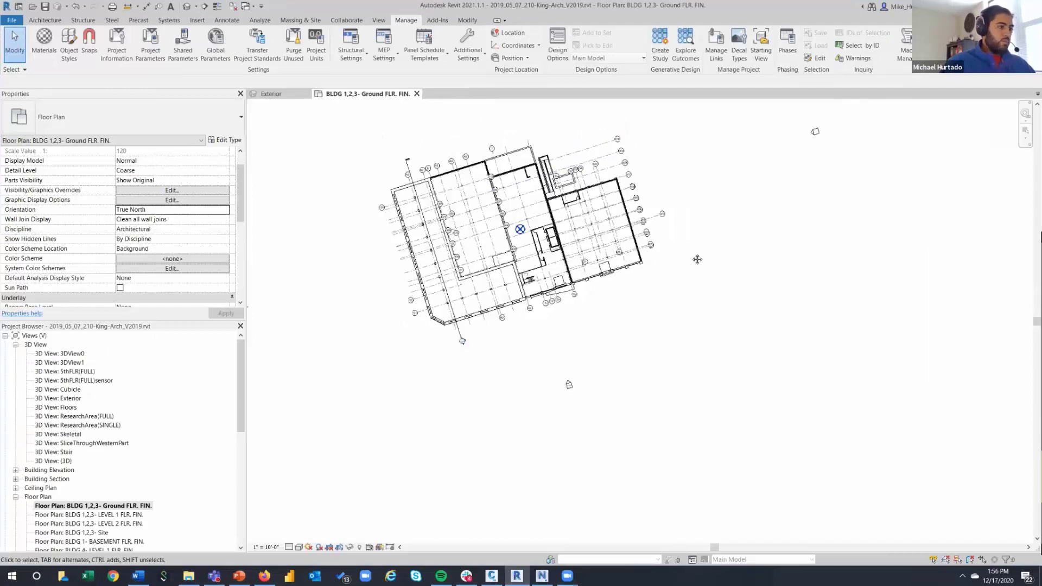
pyautogui.moveTo(697, 260); pyautogui.dragTo(732, 340, button='middle')
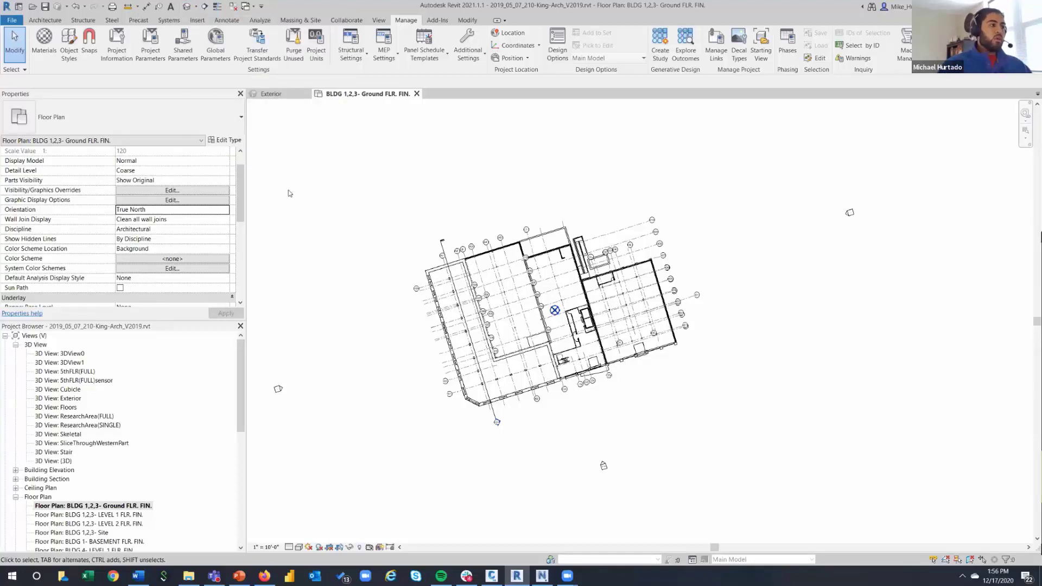
# Step: Open the default 3D view and start a DWG export of the current view
pyautogui.click(184, 8)
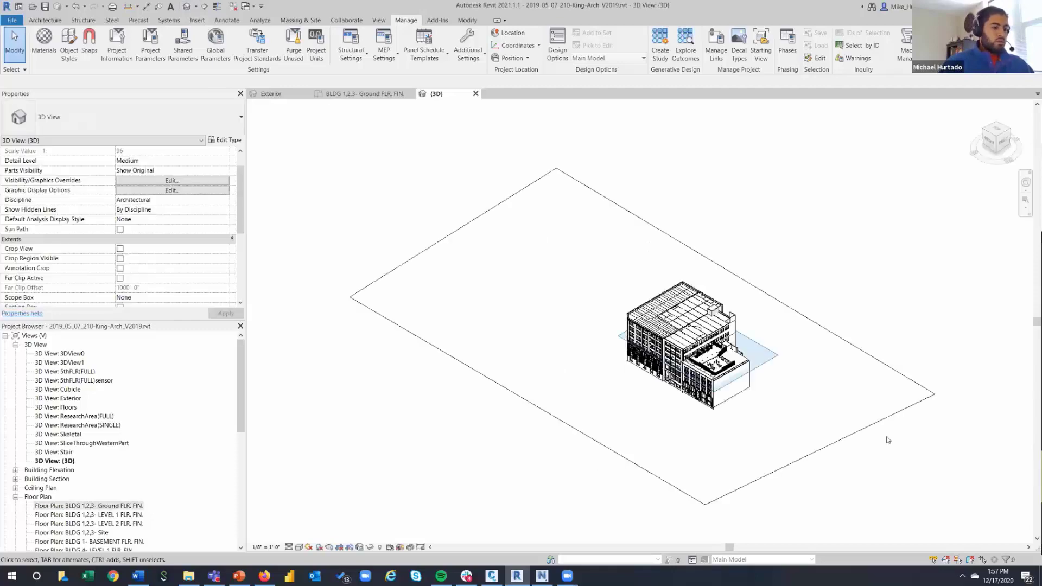
pyautogui.scroll(5, 860, 432)
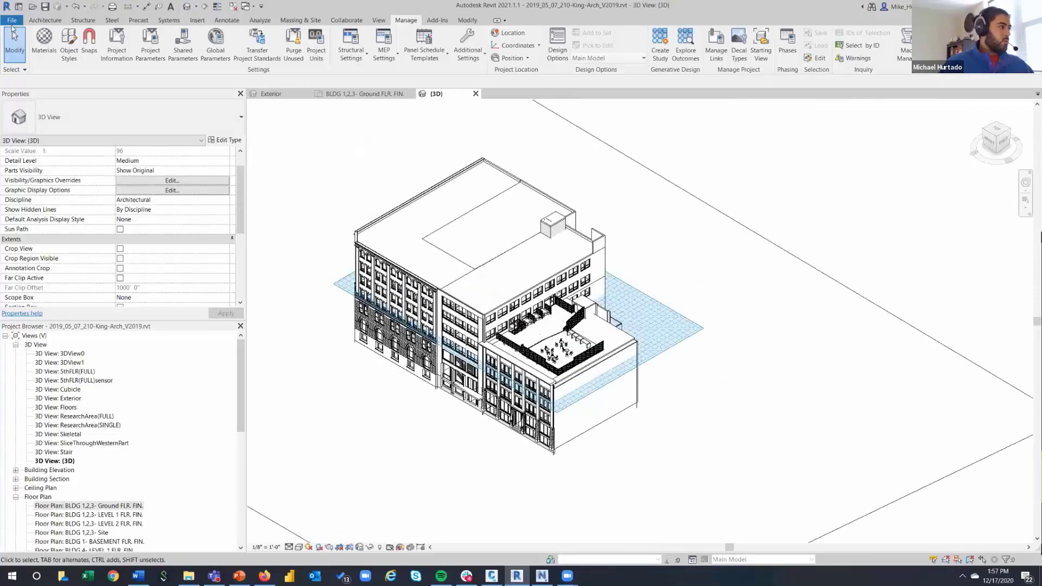
pyautogui.click(11, 20)
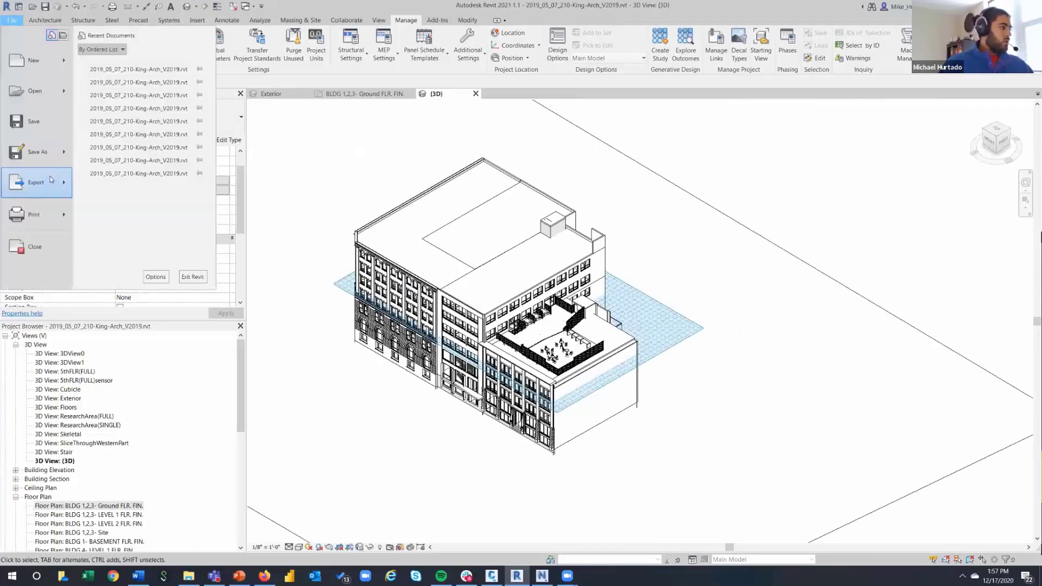
pyautogui.moveTo(44, 184)
pyautogui.moveTo(159, 79)
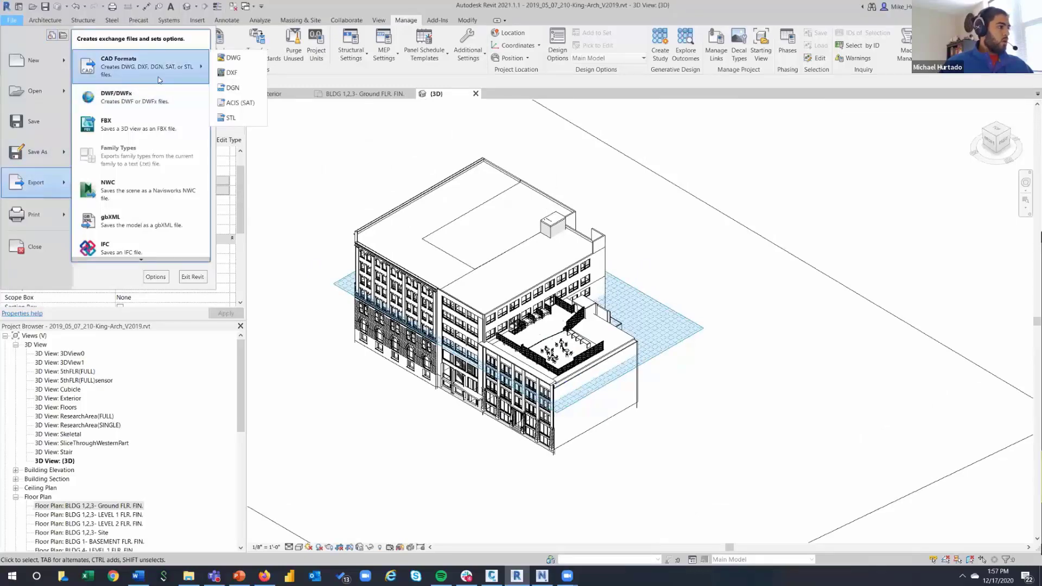
pyautogui.click(229, 58)
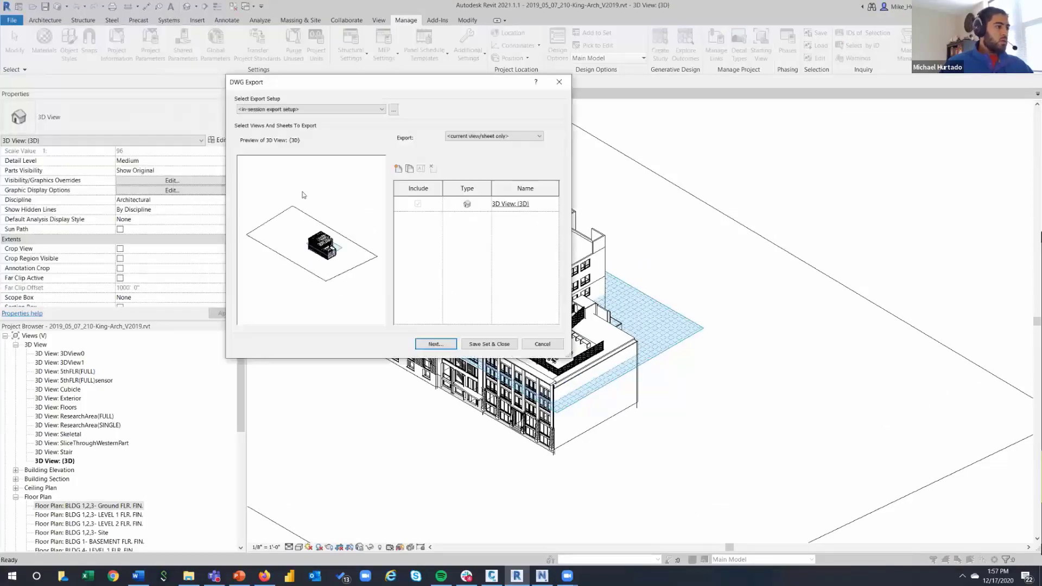
pyautogui.moveTo(355, 88); pyautogui.dragTo(517, 144)
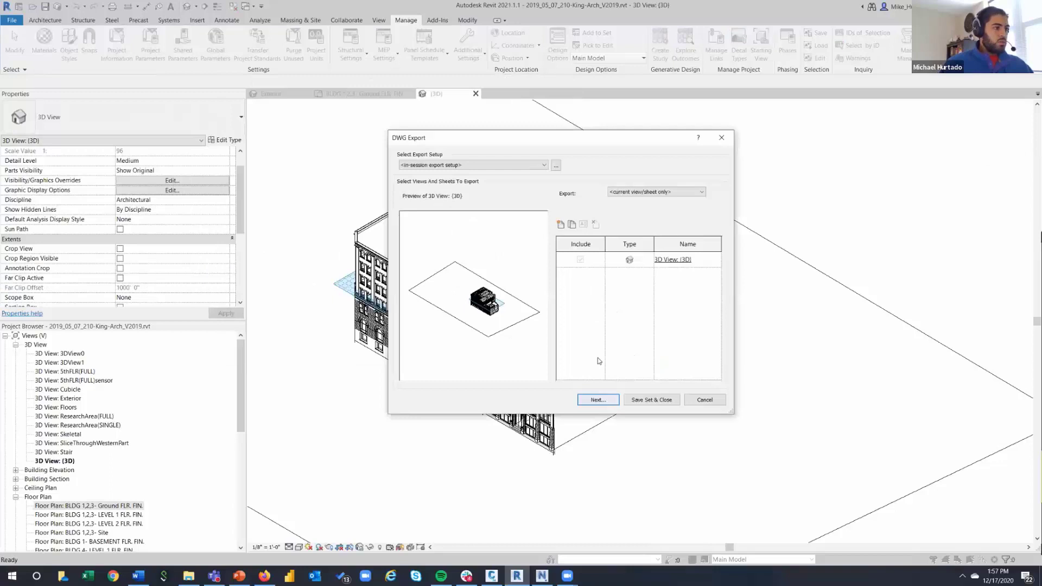
# Step: Set the DWG export to meter units with Shared Coordinates as the coordinate base, and save the export in the BIMxt folder
pyautogui.click(556, 166)
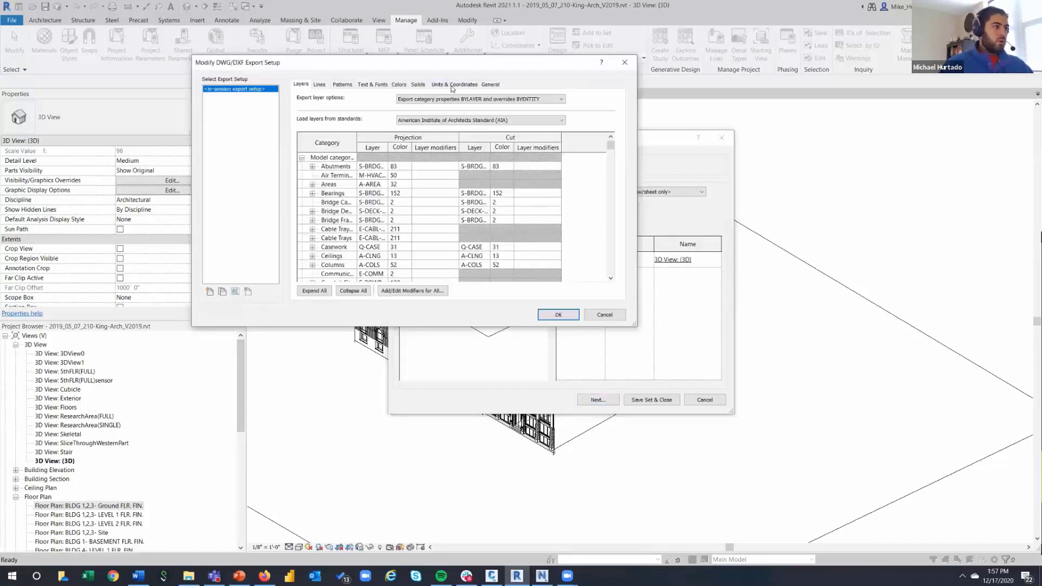
pyautogui.click(452, 85)
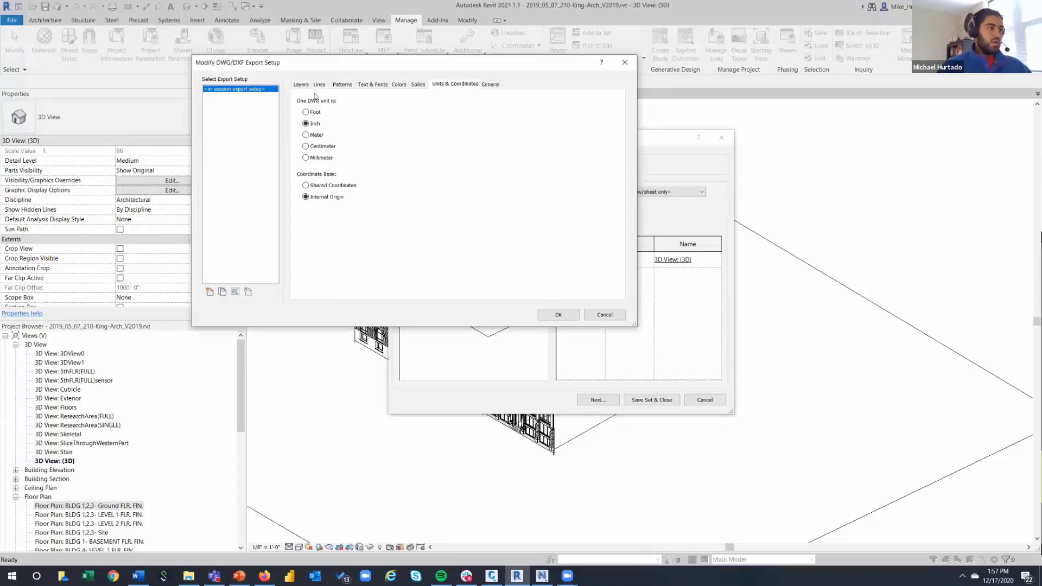
pyautogui.click(306, 135)
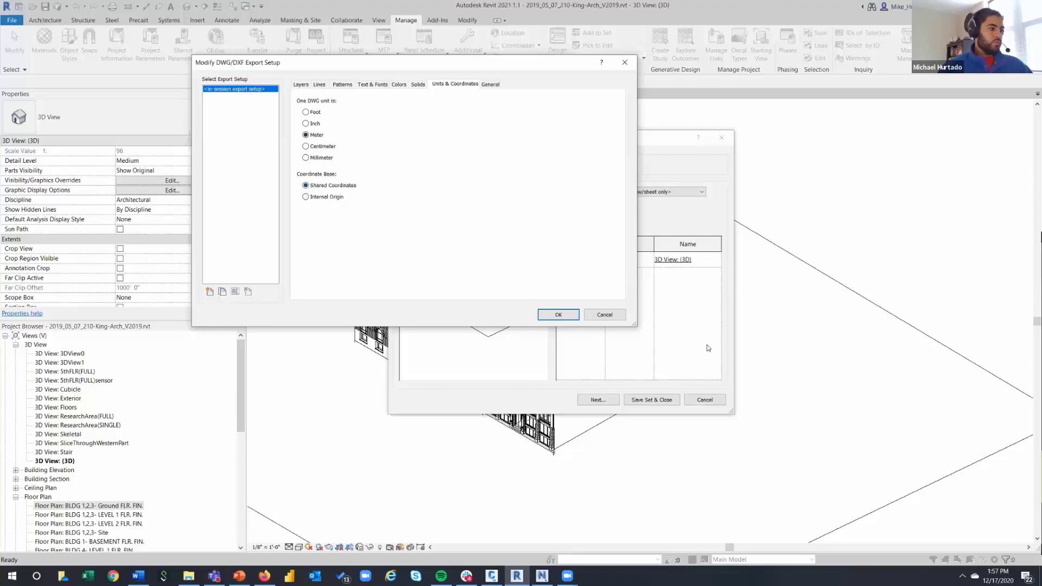
pyautogui.click(569, 321)
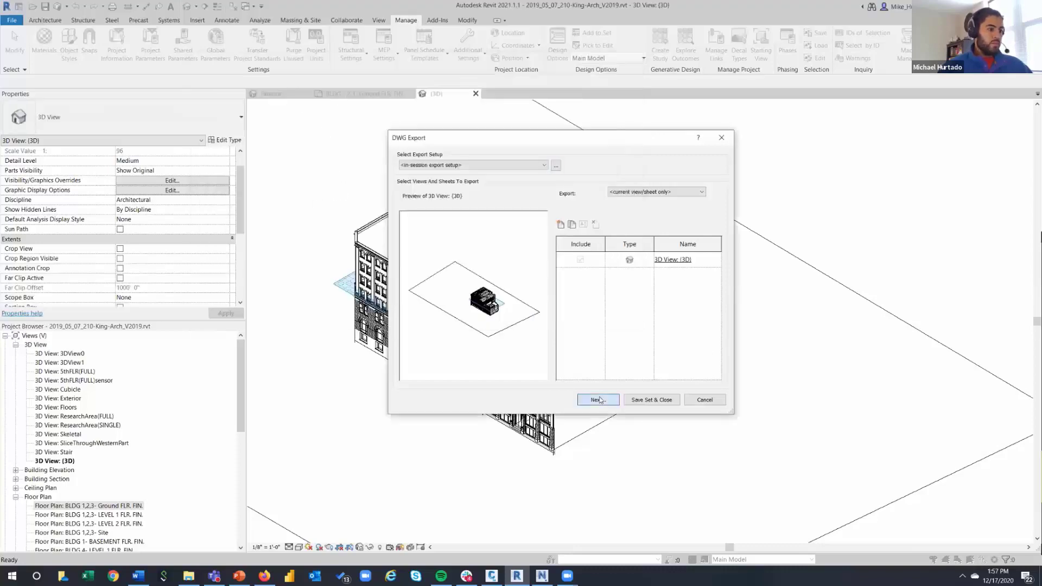
pyautogui.click(592, 400)
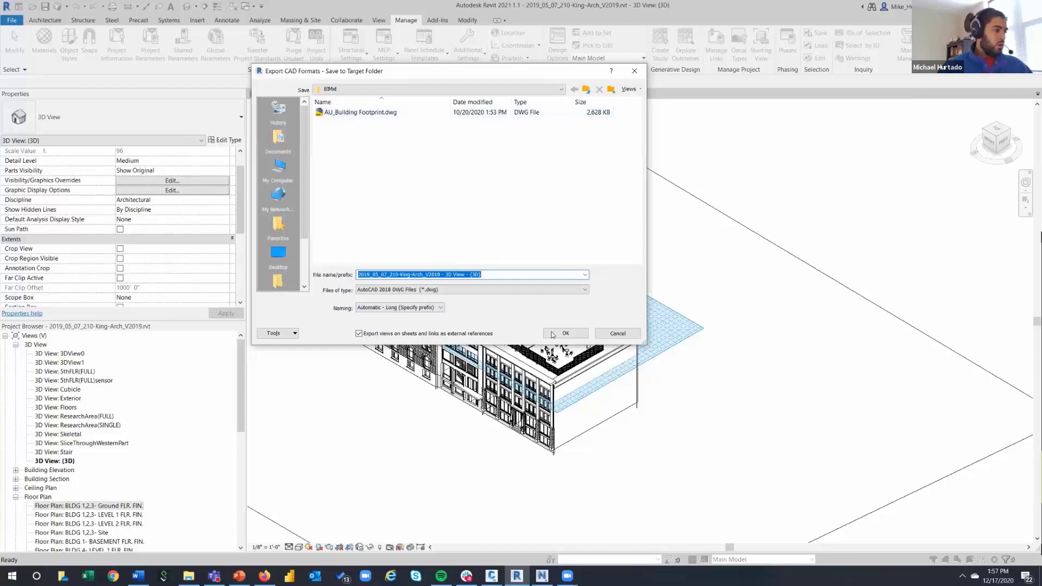
pyautogui.click(552, 334)
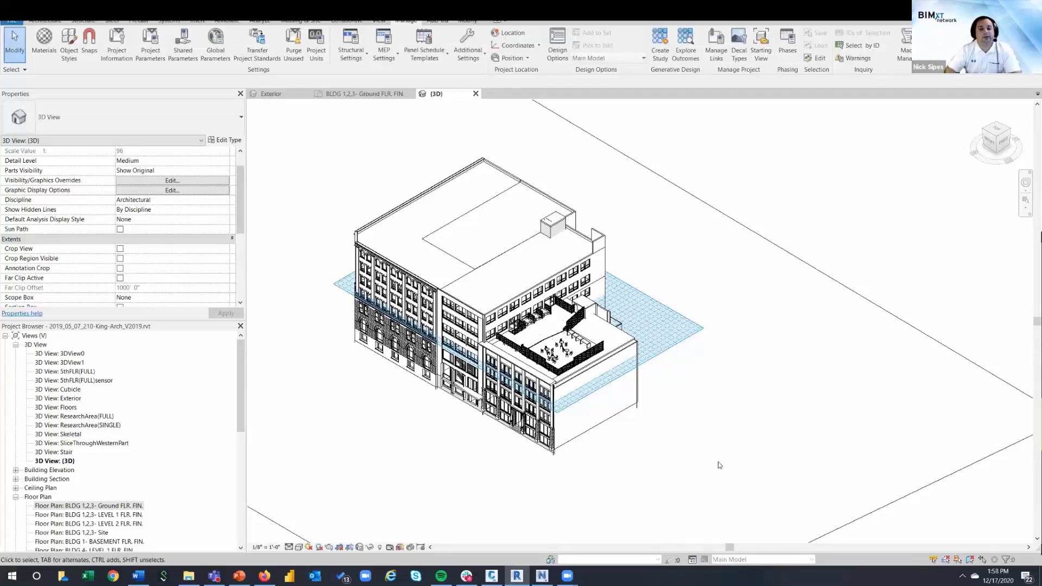
# Step: Switch to Civil 3D and bring up the external references manager with the XREF command
pyautogui.moveTo(494, 577)
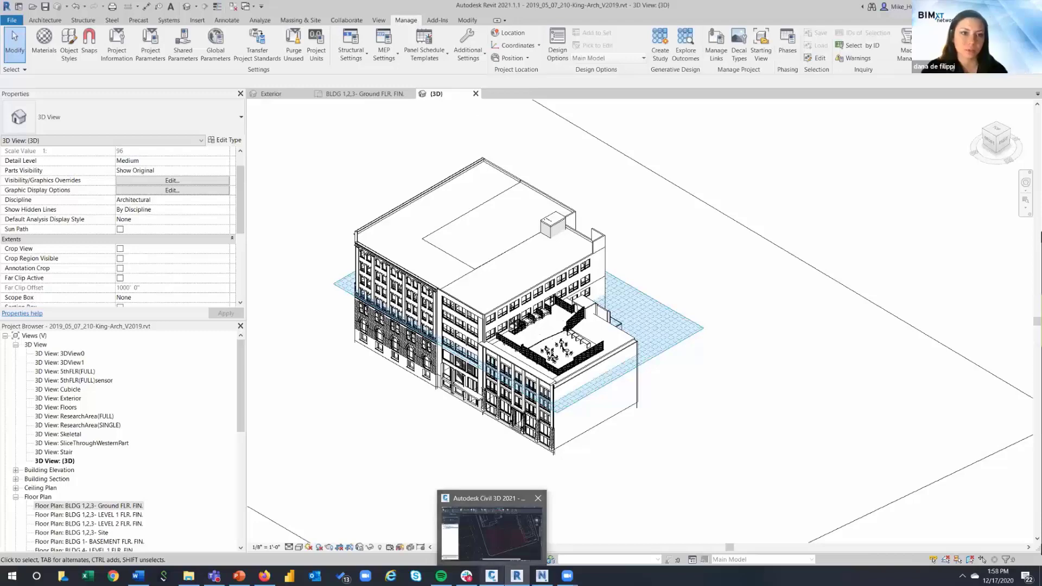
pyautogui.click(491, 526)
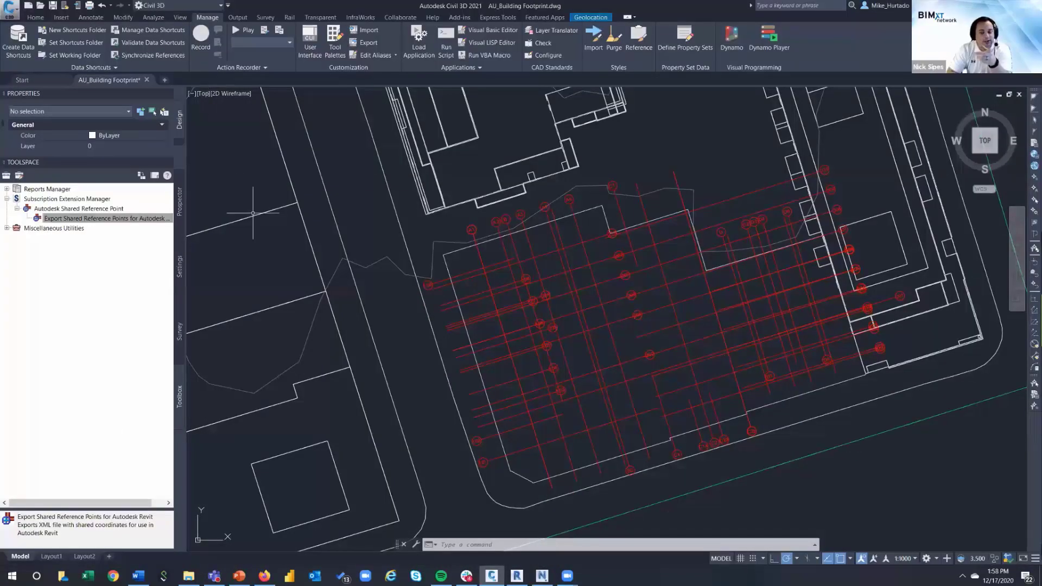
pyautogui.click(233, 190)
pyautogui.write('x')
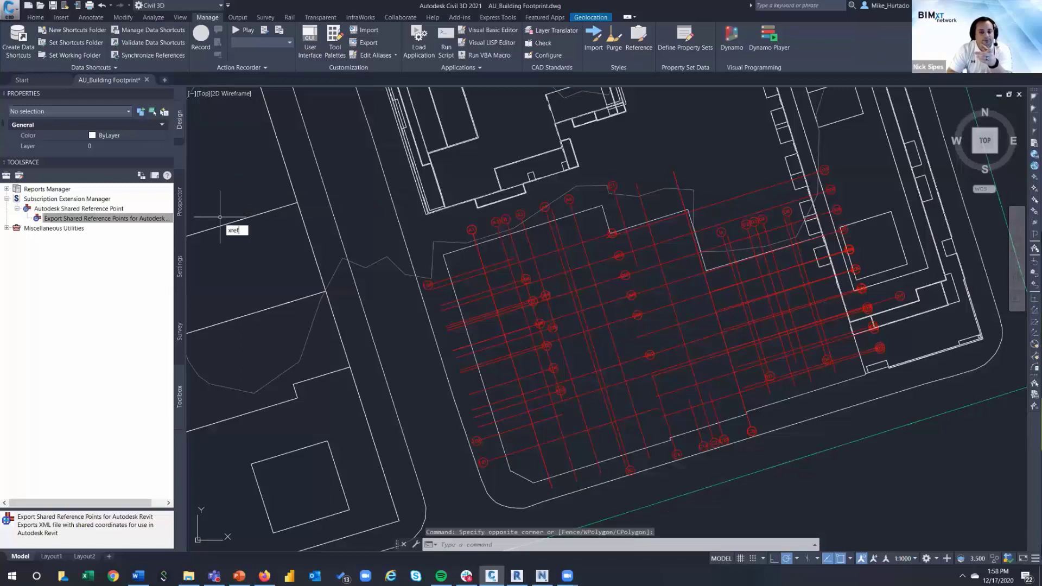
pyautogui.write('REF')
pyautogui.press('Return')
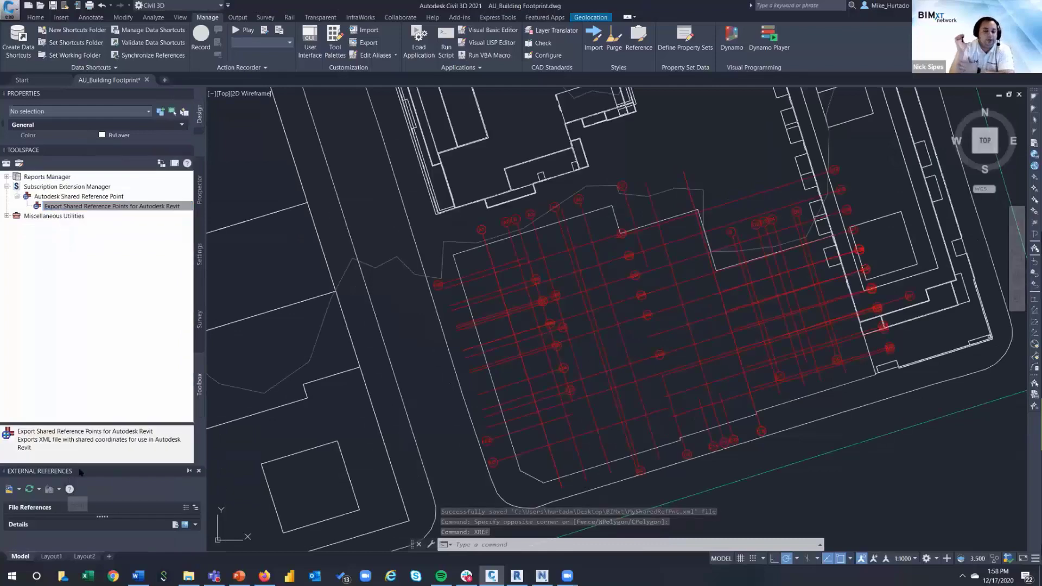
# Step: Choose the exported 2019_05_07_210-King-Arch_V2019 3D view DWG from the desktop's BIMxt folder for attachment as an external reference
pyautogui.click(344, 305)
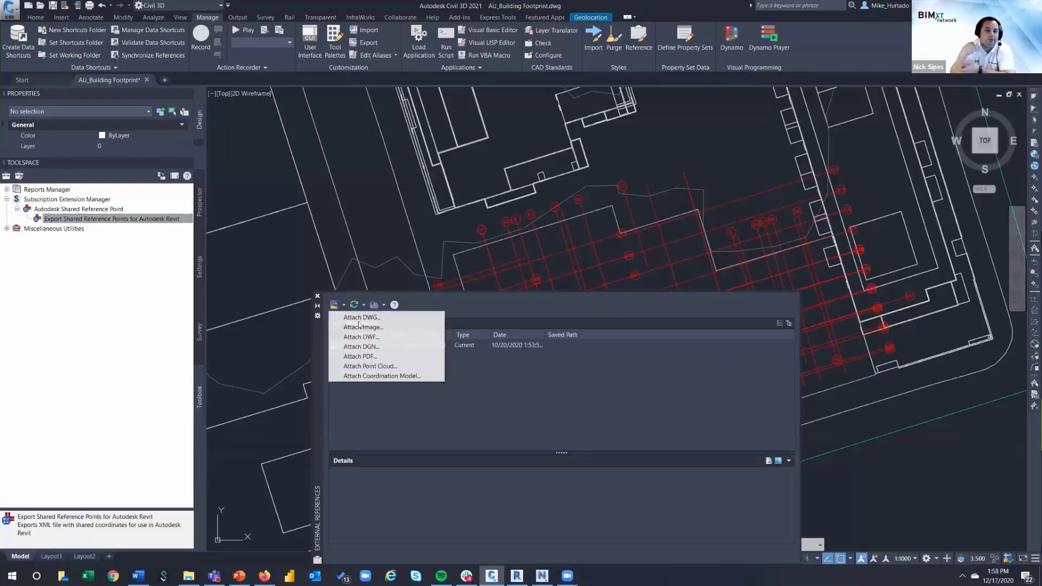
pyautogui.click(360, 317)
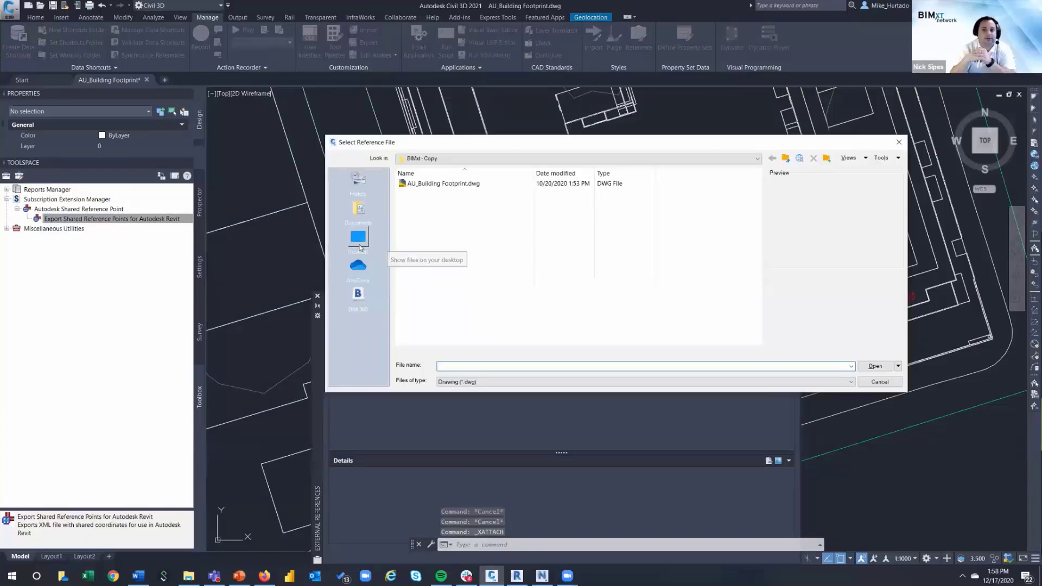
pyautogui.click(423, 160)
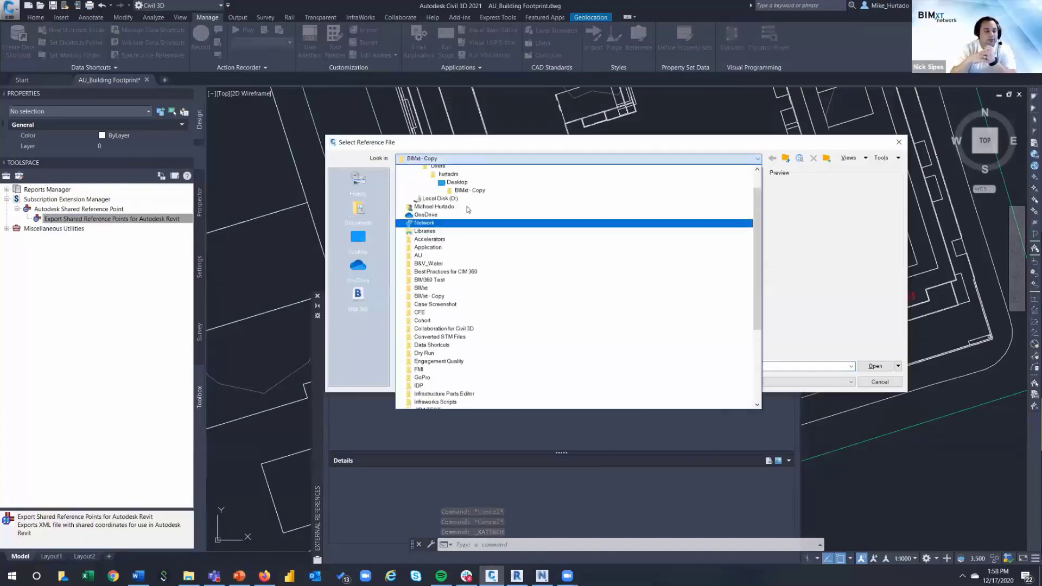
pyautogui.click(454, 184)
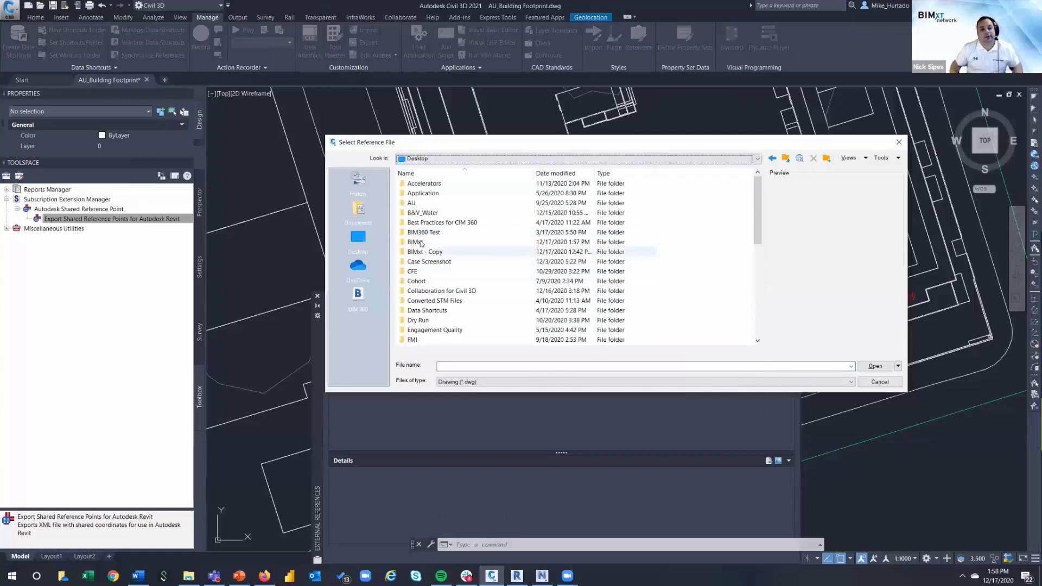
pyautogui.doubleClick(421, 242)
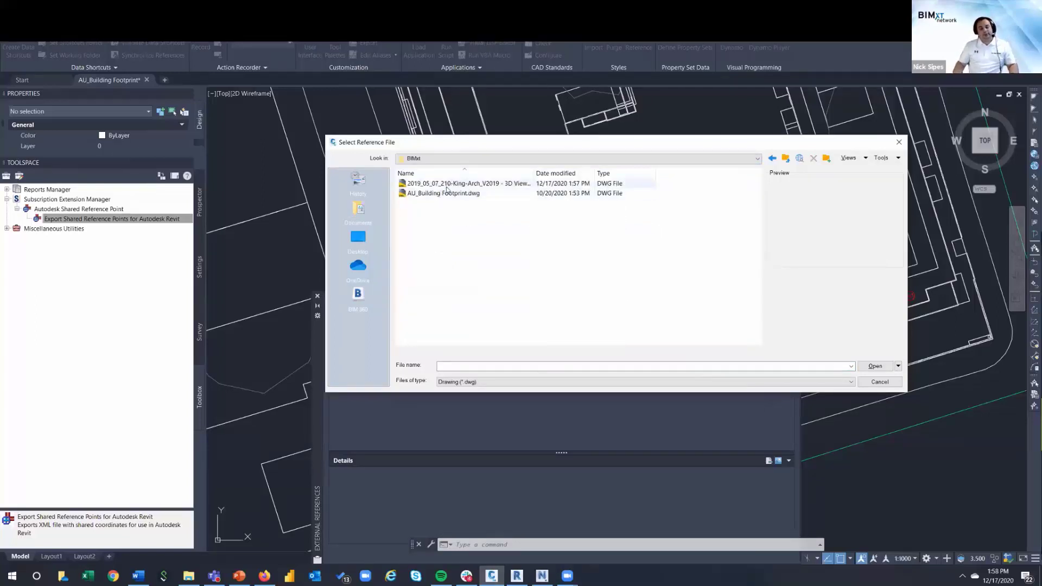
pyautogui.click(444, 184)
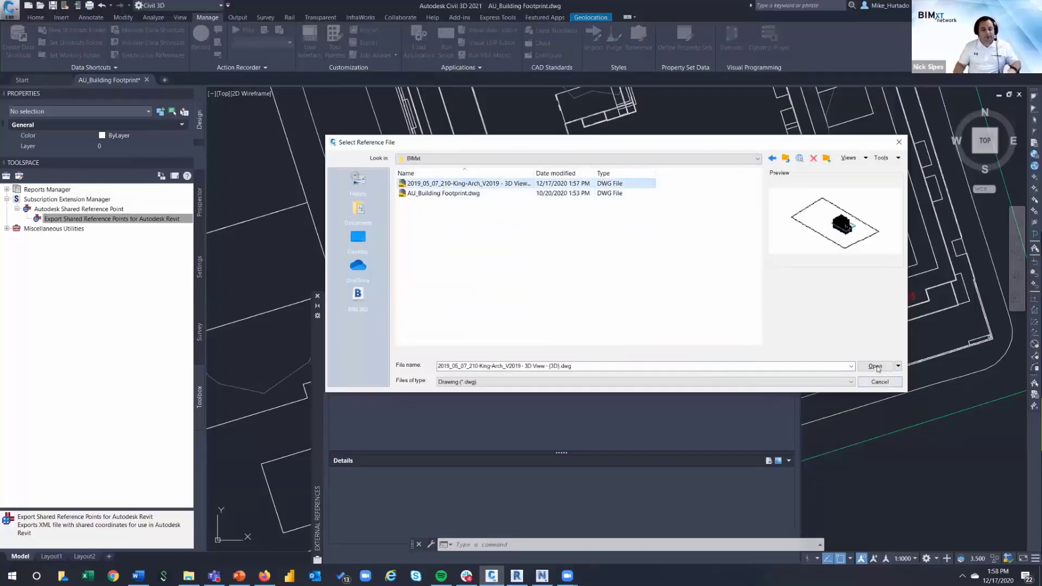
pyautogui.click(875, 367)
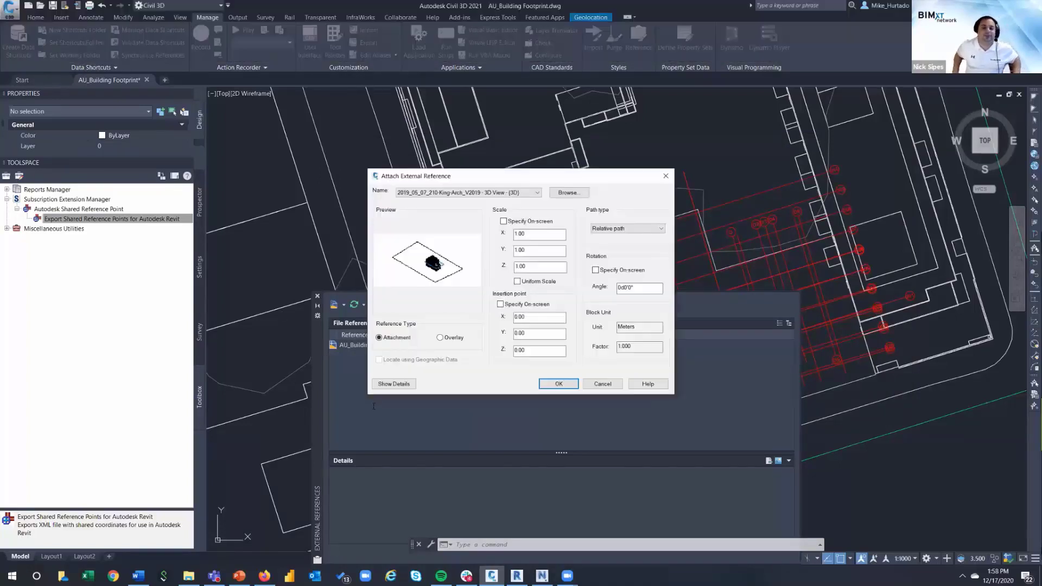
pyautogui.click(564, 384)
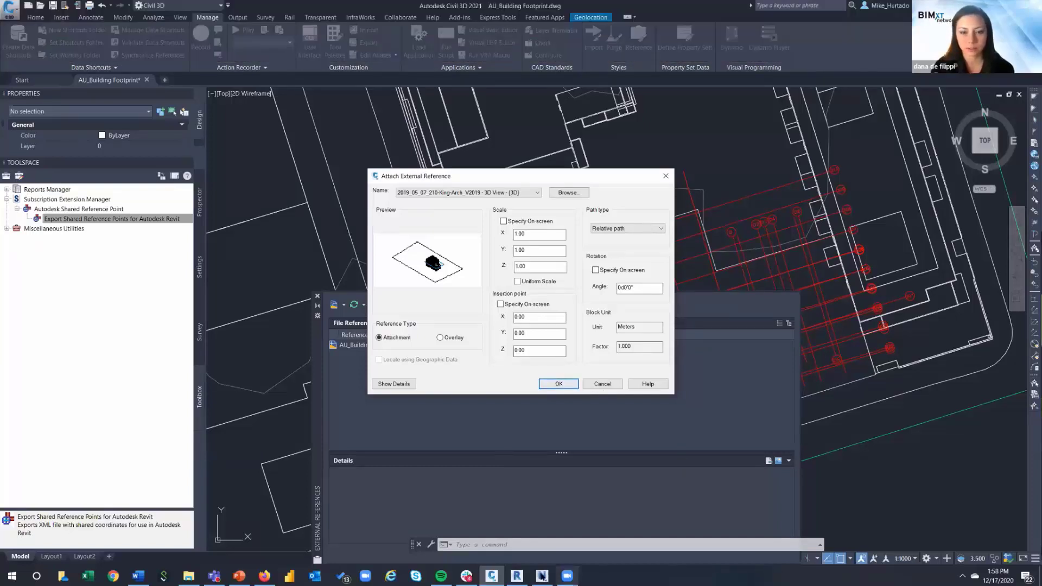
# Step: Switch to Revit, reopen the BLDG 1,2,3 ground floor plan, and select the survey point to view its coordinates
pyautogui.click(517, 576)
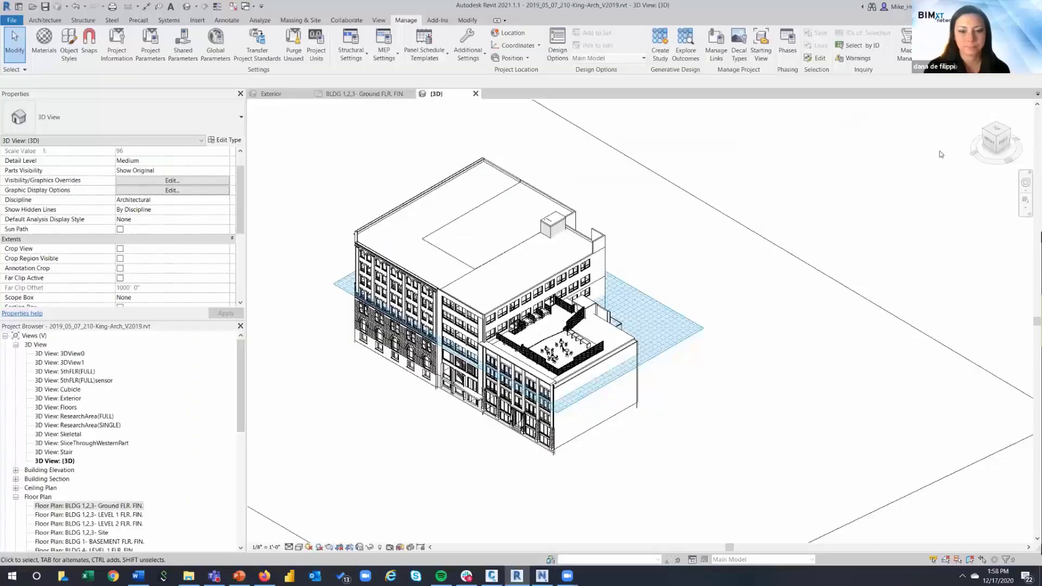
pyautogui.doubleClick(96, 508)
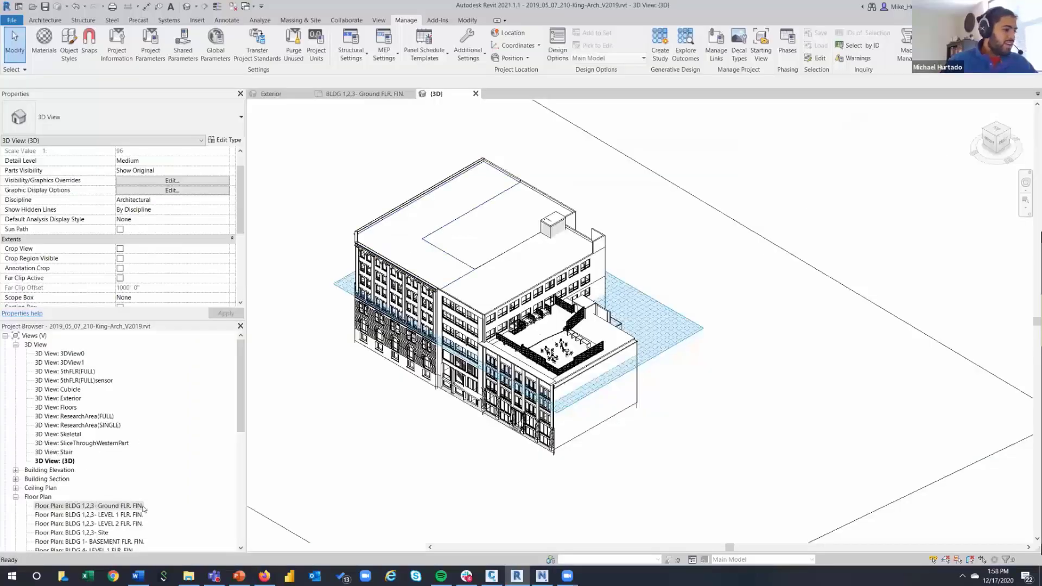
pyautogui.rightClick(721, 217)
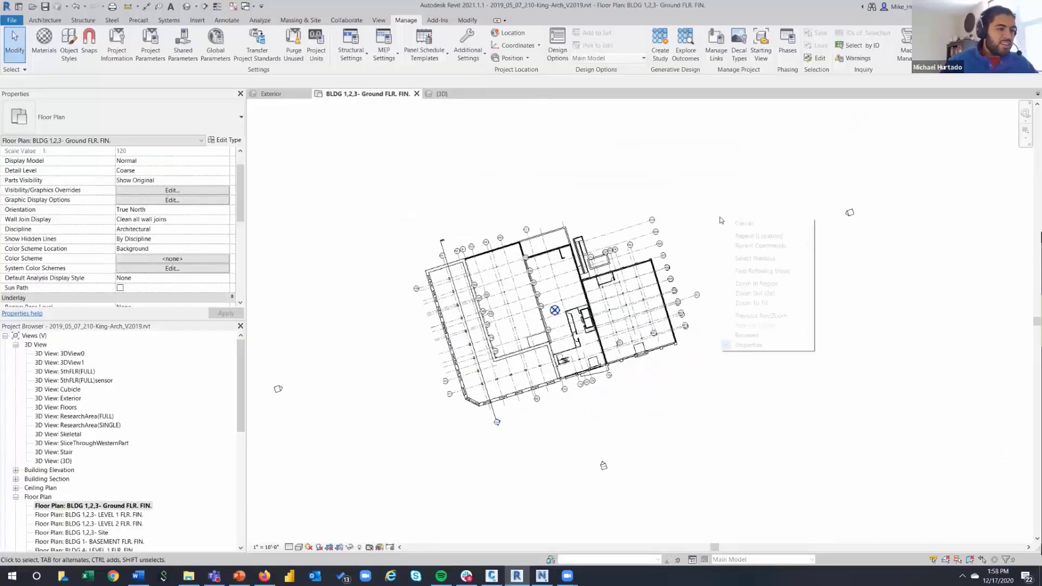
pyautogui.click(780, 294)
pyautogui.rightClick(768, 262)
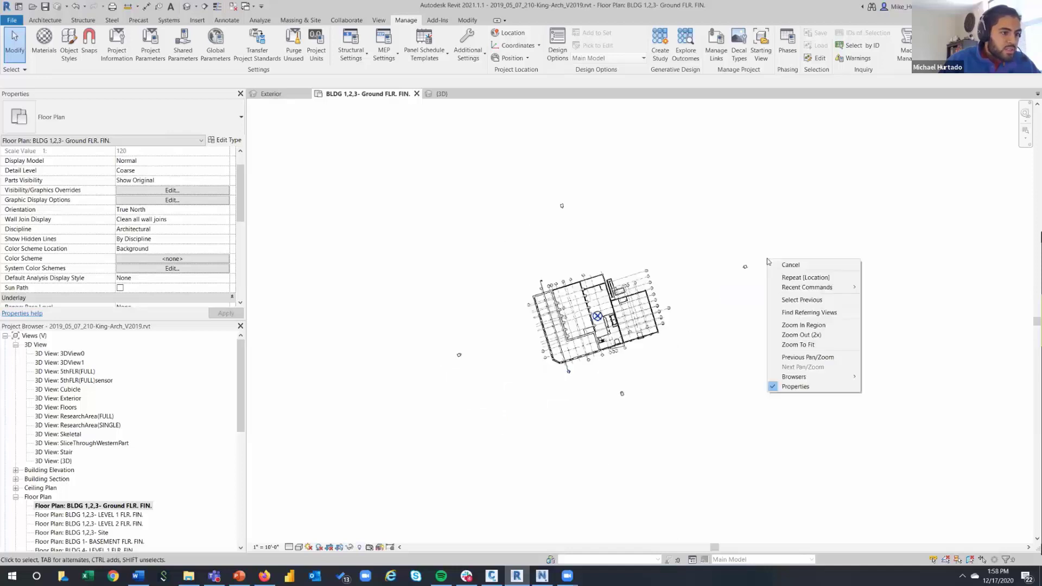
pyautogui.click(777, 187)
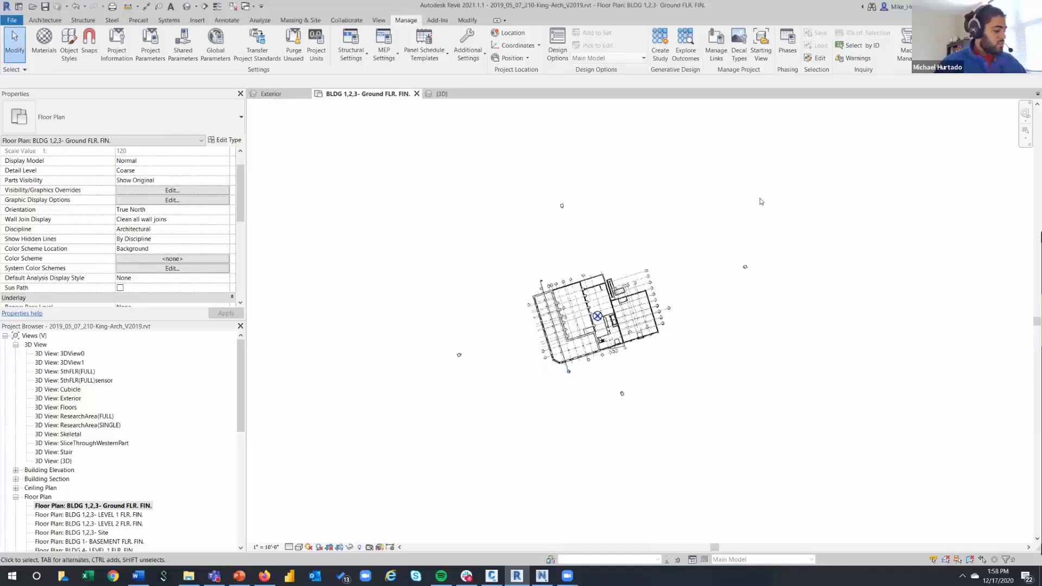
pyautogui.scroll(5, 736, 227)
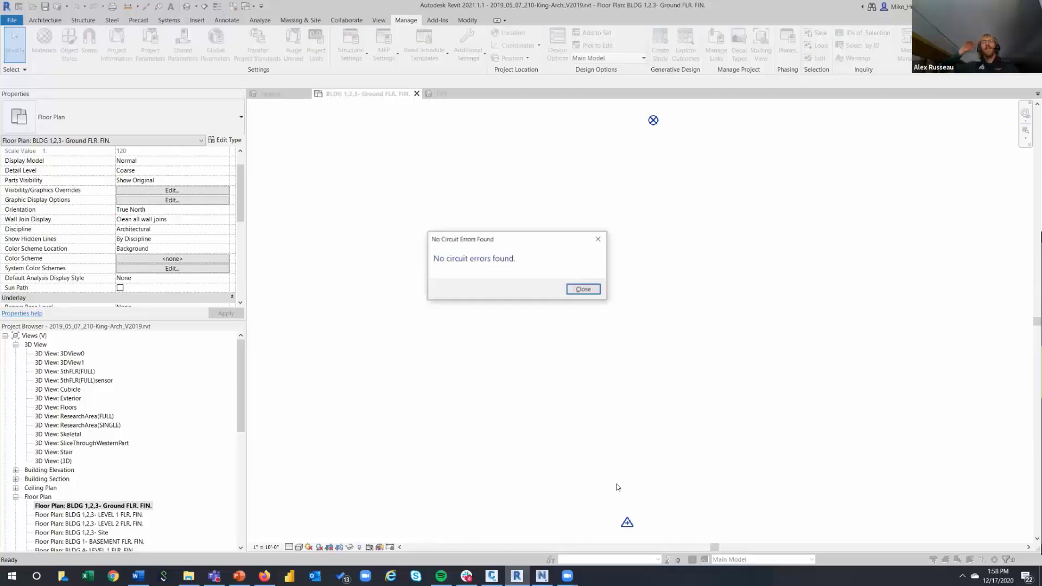
pyautogui.click(601, 239)
pyautogui.click(627, 523)
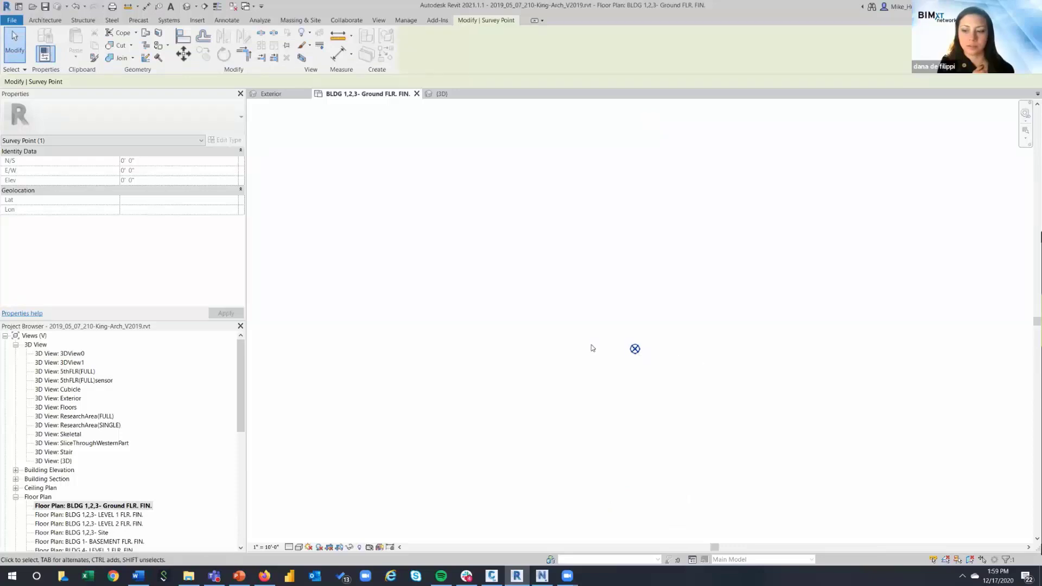
# Step: Examine where the project base point and building lie relative to the survey point in the ground floor plan
pyautogui.rightClick(719, 333)
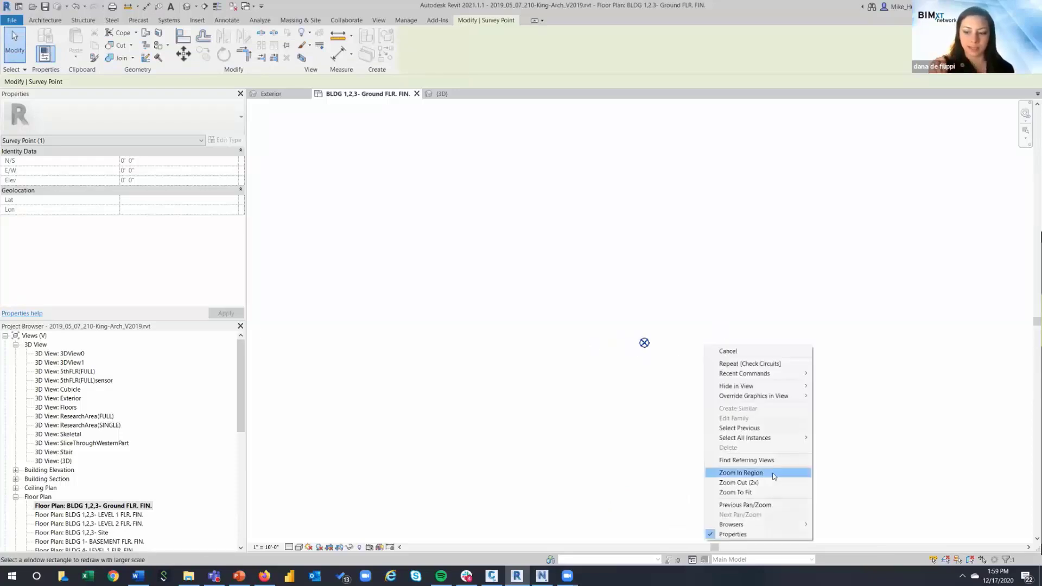
pyautogui.click(772, 492)
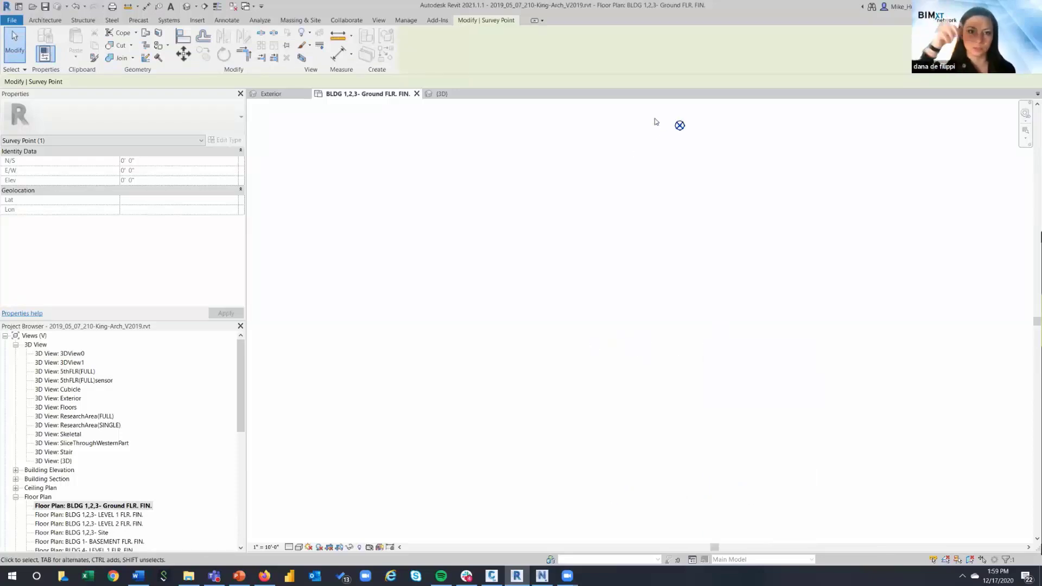
pyautogui.moveTo(655, 122); pyautogui.dragTo(632, 169, button='middle')
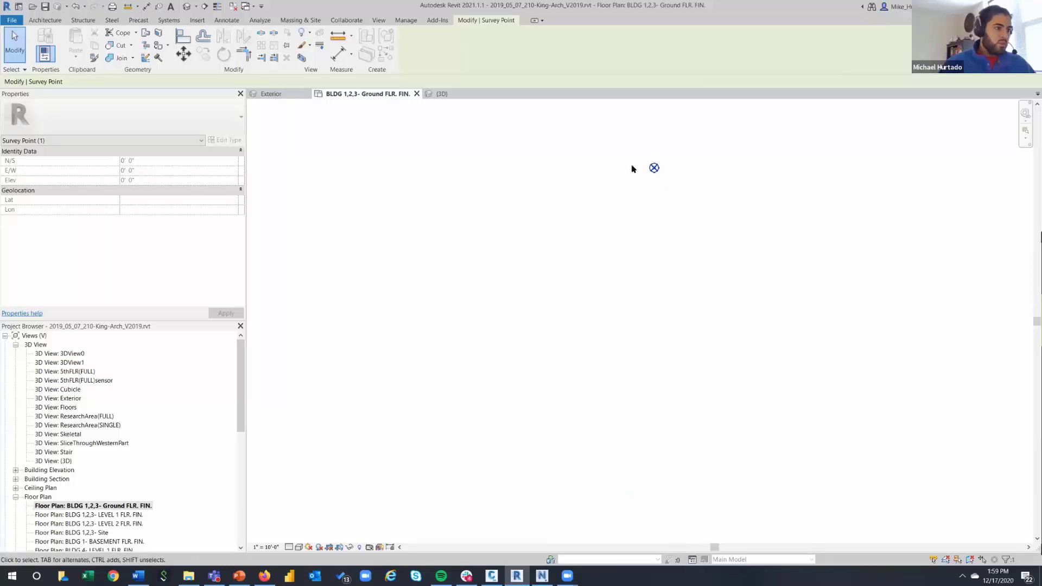
pyautogui.moveTo(654, 167); pyautogui.dragTo(647, 157)
pyautogui.moveTo(718, 269); pyautogui.dragTo(730, 345, button='middle')
pyautogui.scroll(3, 752, 251)
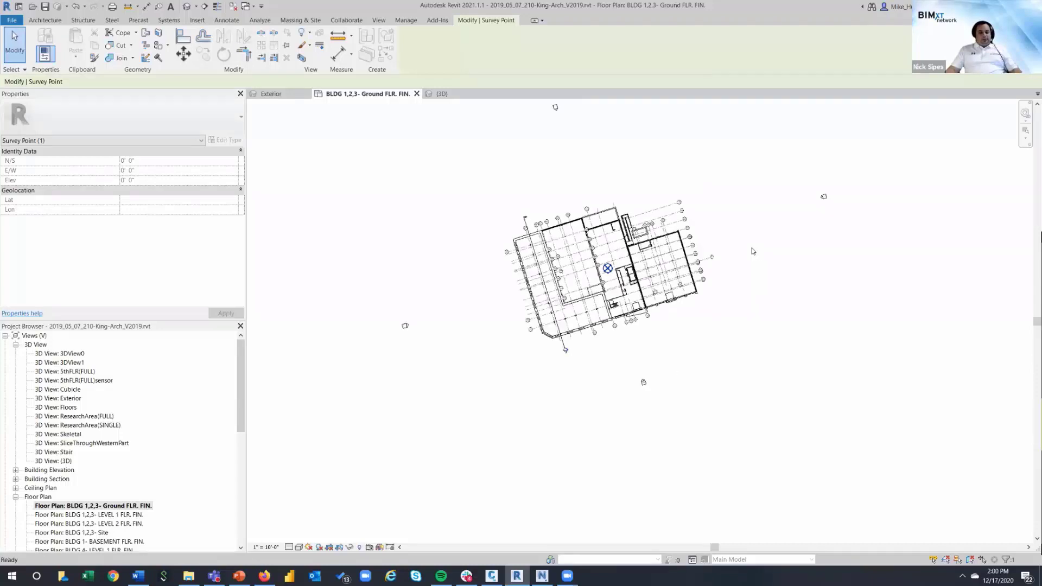
# Step: Clear the survey point selection and open the Visibility/Graphic Overrides for the ground floor plan
pyautogui.scroll(1, 753, 250)
pyautogui.scroll(1, 751, 227)
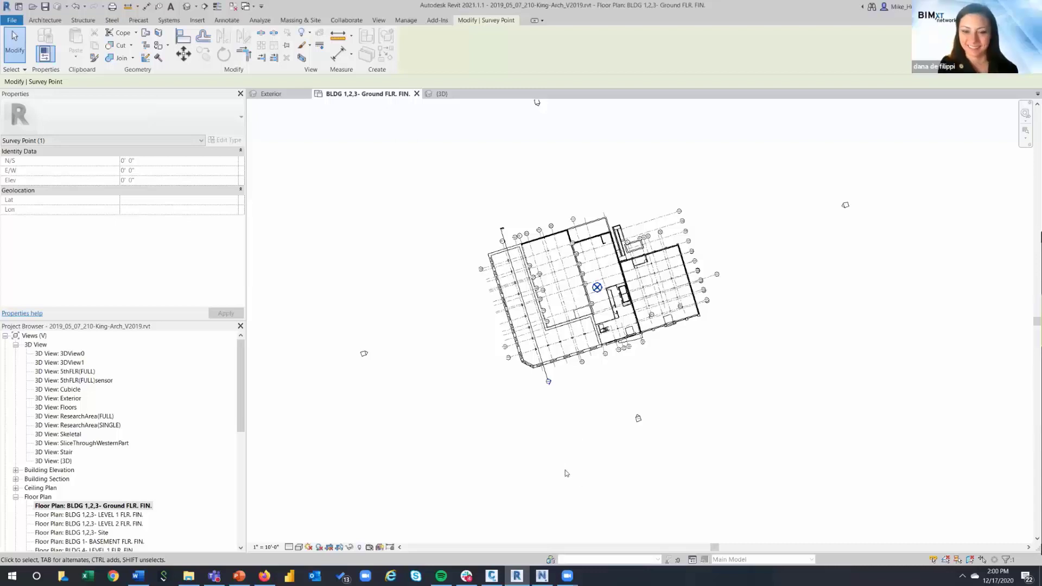
pyautogui.click(709, 475)
pyautogui.press('v')
pyautogui.press('g')
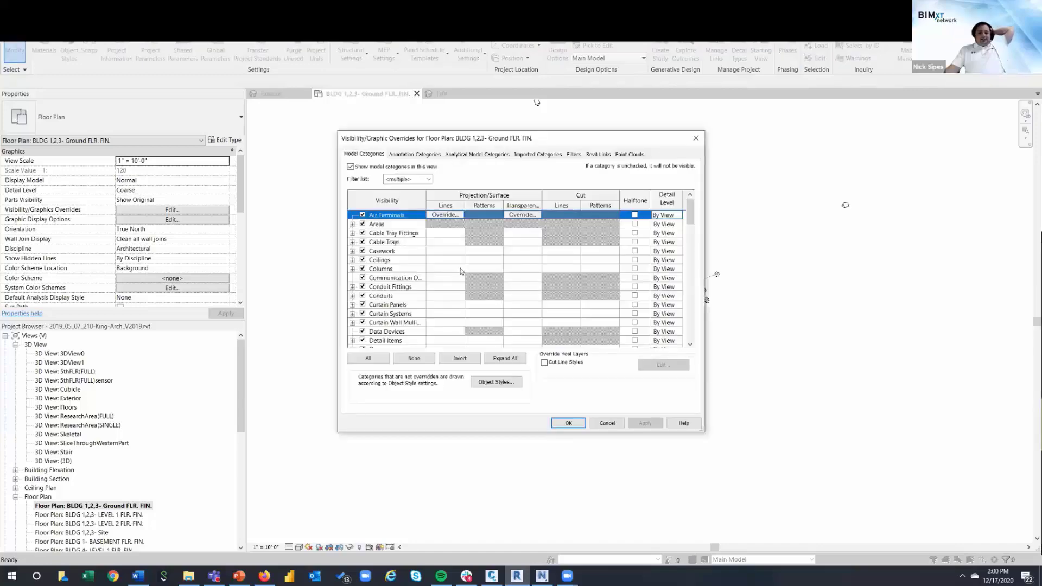
# Step: Turn on the Internal Origin subcategory under Site in the model categories and apply it to the floor plan
pyautogui.scroll(-12, 451, 277)
pyautogui.scroll(-7, 417, 296)
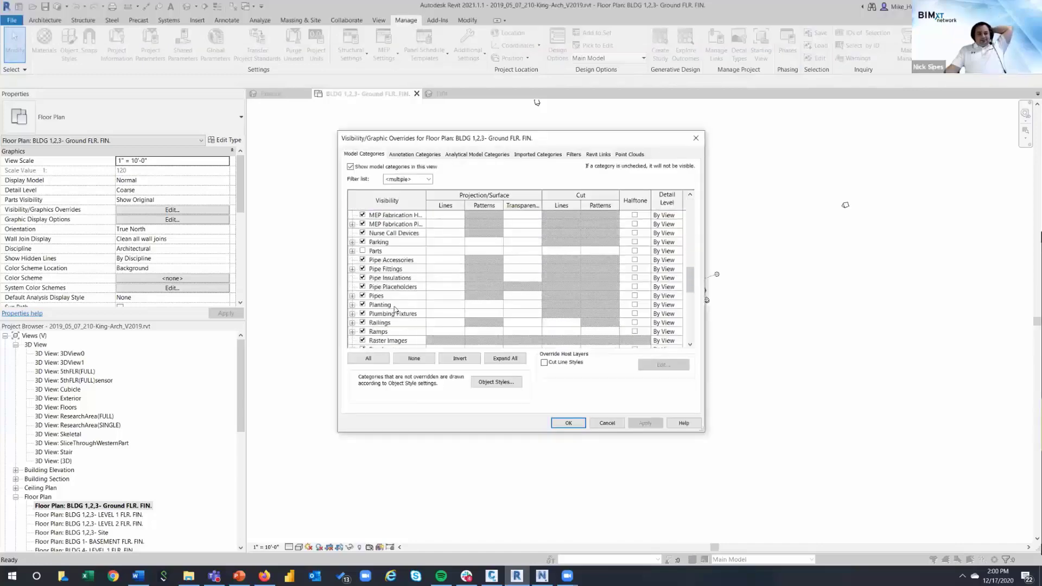
pyautogui.click(352, 323)
pyautogui.scroll(-1, 387, 325)
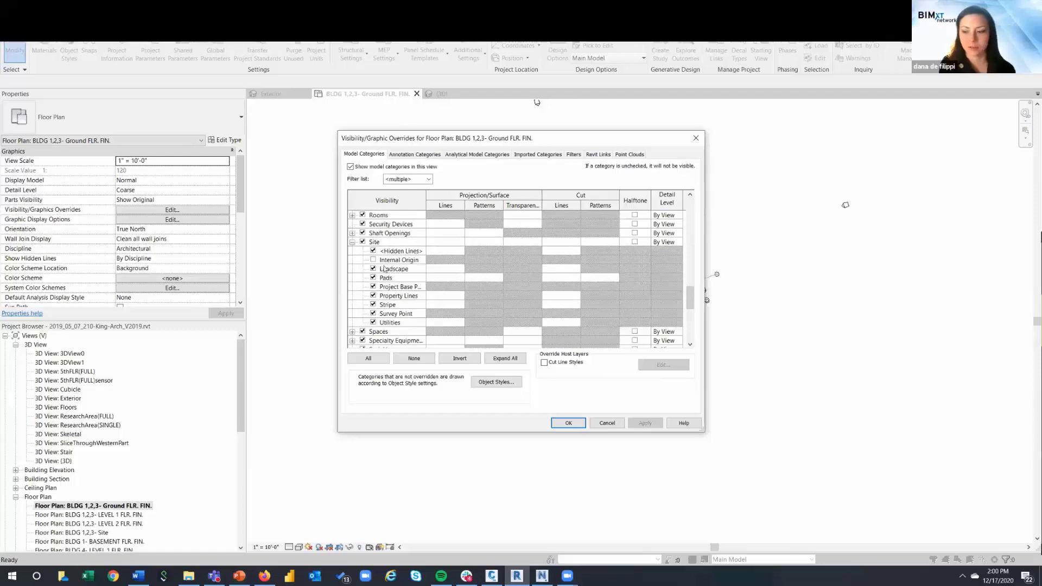
pyautogui.click(373, 260)
pyautogui.click(644, 423)
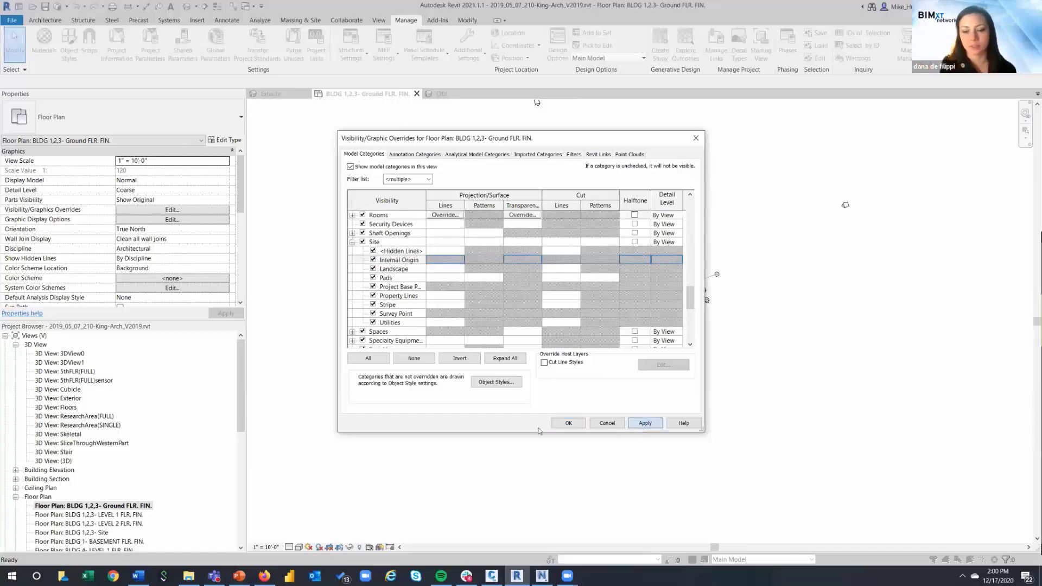
pyautogui.click(568, 424)
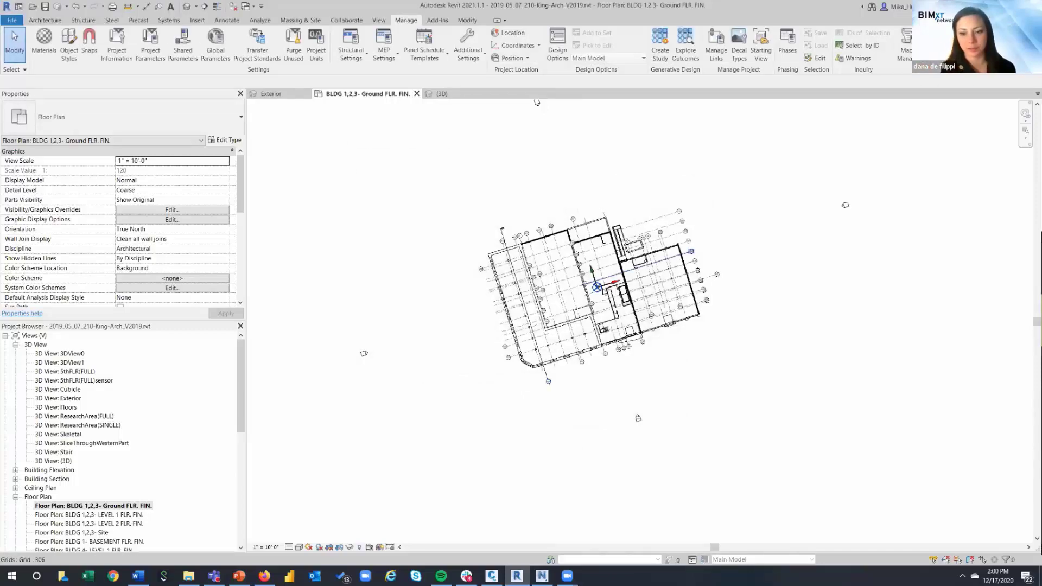
pyautogui.scroll(3, 597, 288)
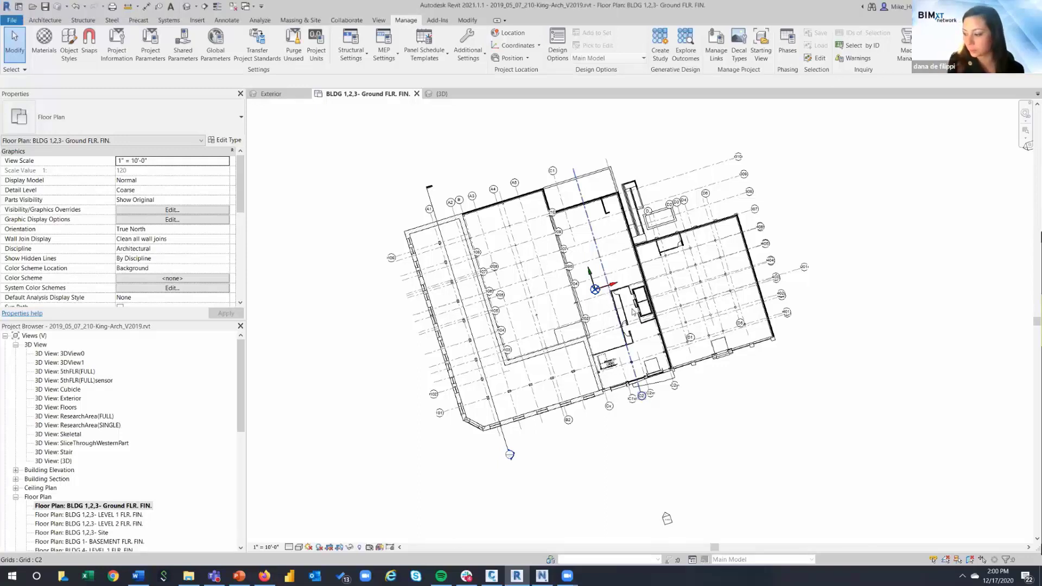
# Step: Switch to Civil 3D and attach the chosen 3D view DWG at insertion point 0,0,0 with a scale of 1 and a relative path
pyautogui.hotkey('alt', 'Tab')
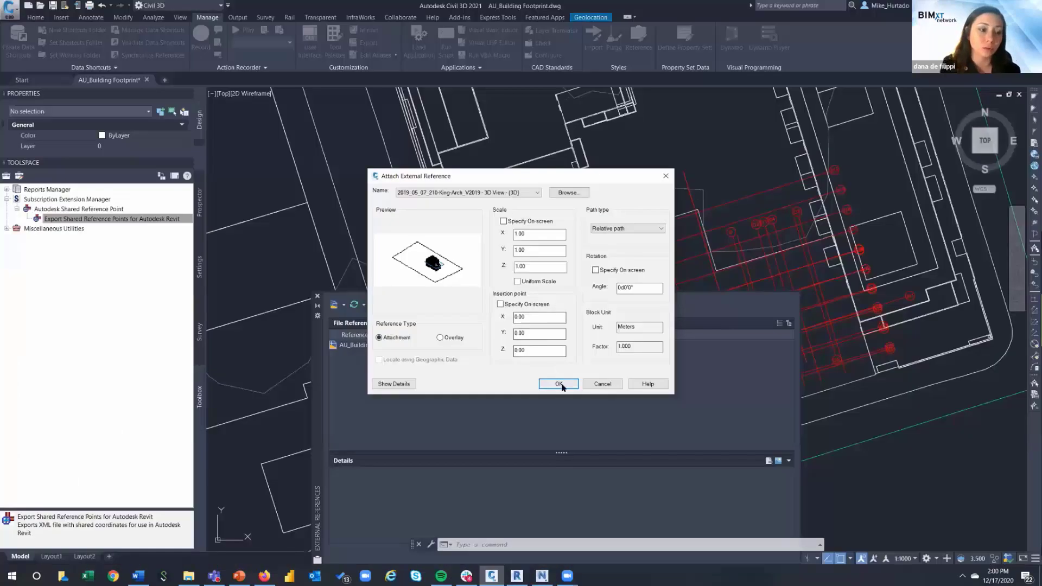
pyautogui.click(567, 385)
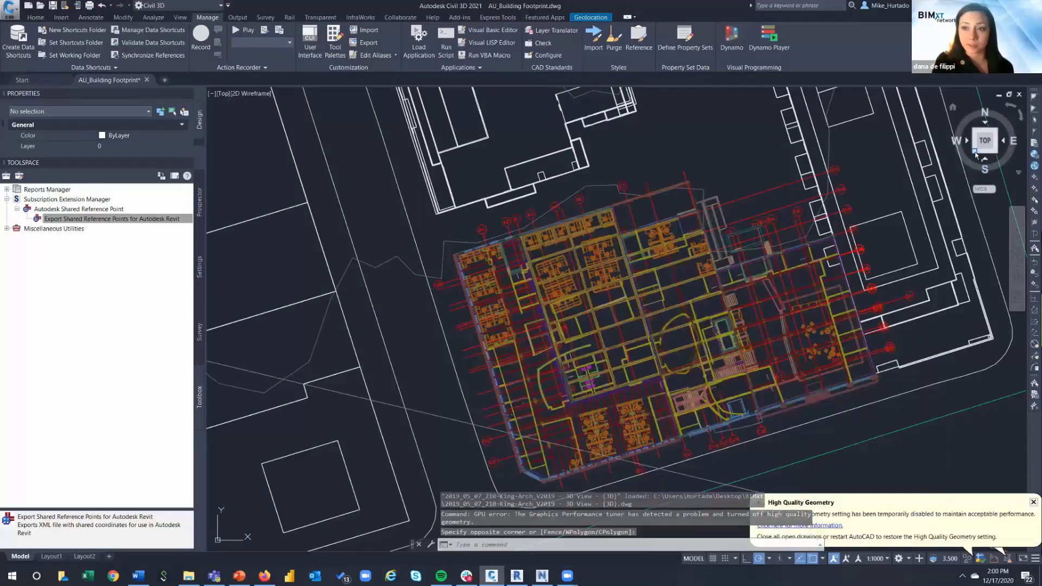
# Step: Show the attached building in a southwest isometric view with the Shaded visual style, and dismiss the High Quality Geometry notification
pyautogui.click(977, 151)
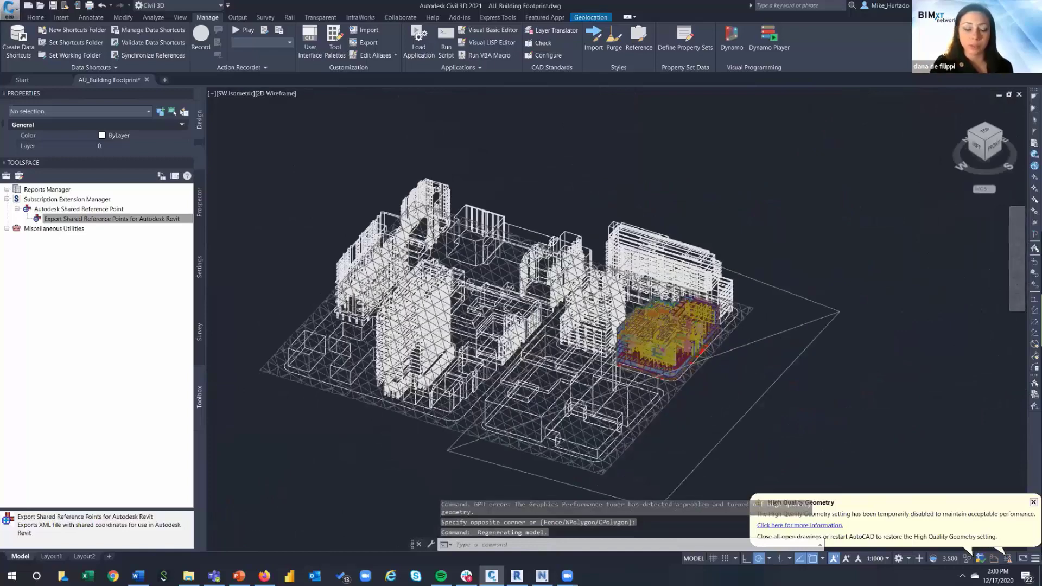
pyautogui.scroll(2, 762, 344)
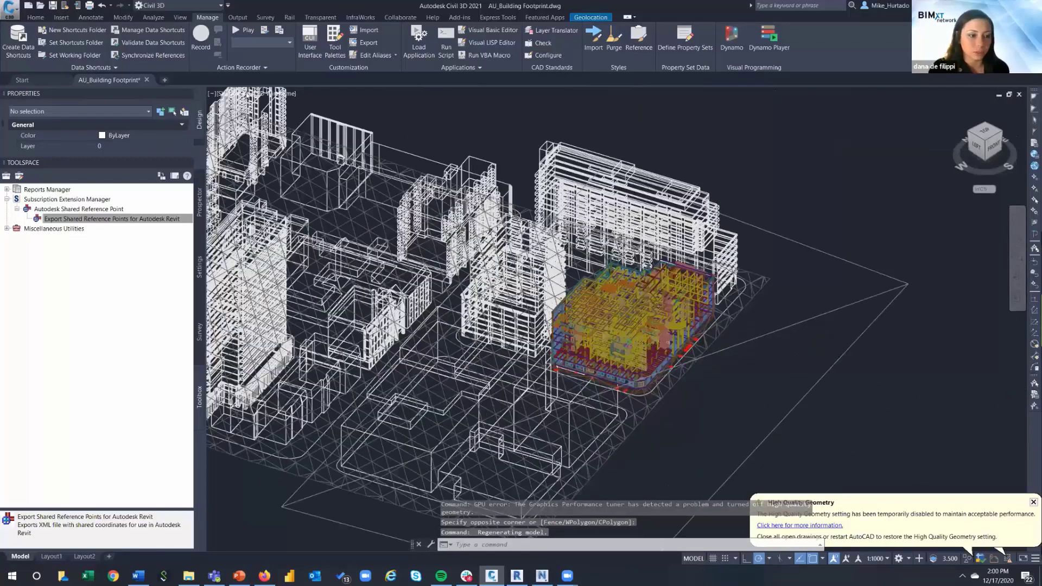
pyautogui.click(278, 94)
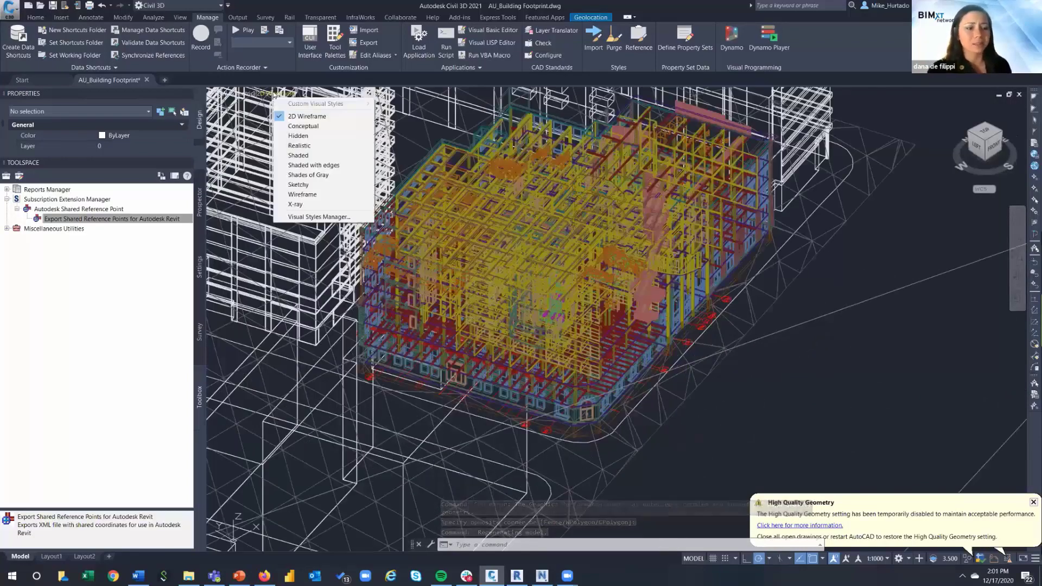
pyautogui.click(304, 136)
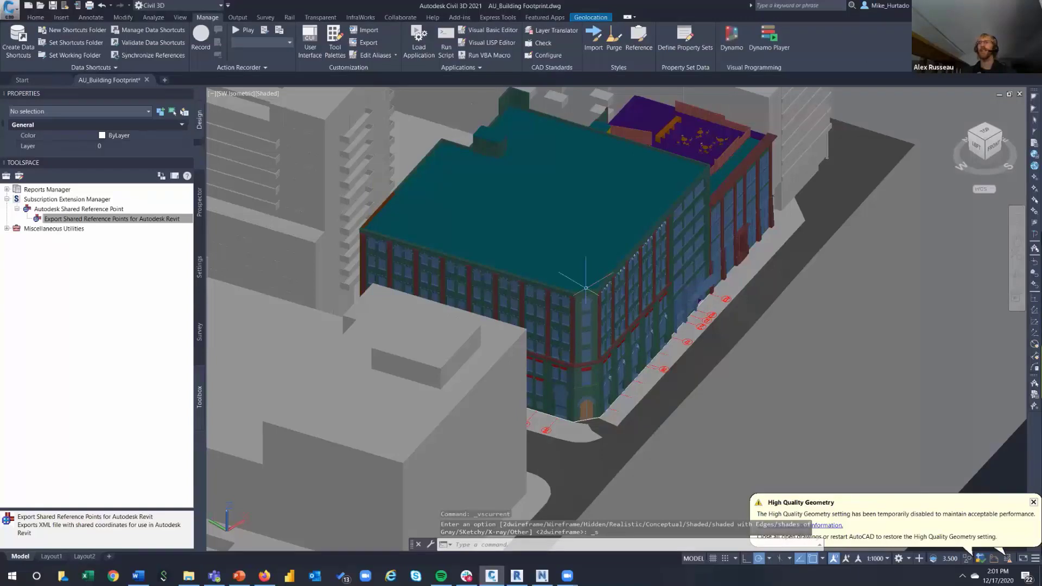
pyautogui.moveTo(833, 269); pyautogui.dragTo(811, 280, button='middle')
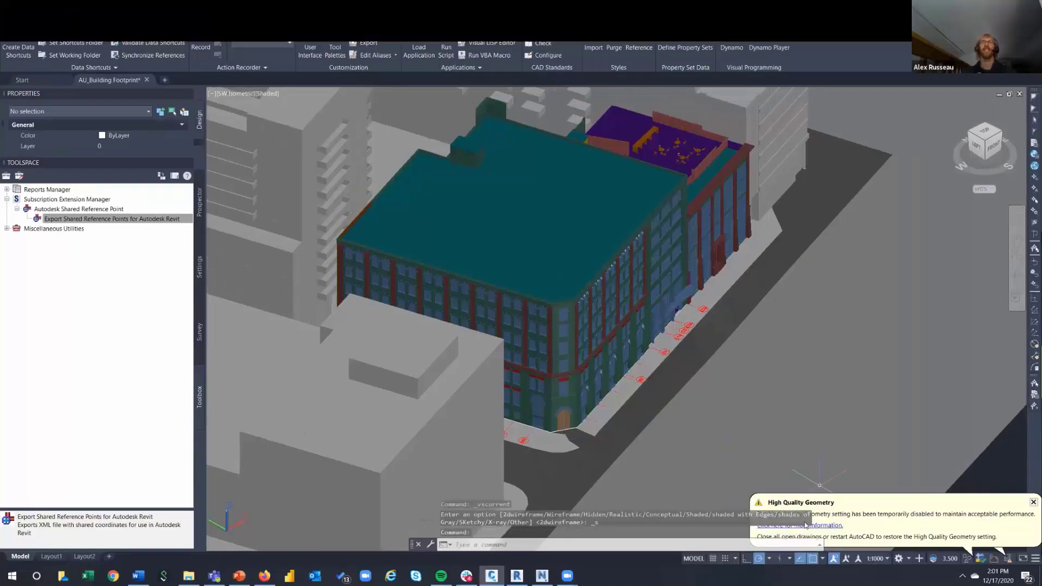
pyautogui.click(1032, 503)
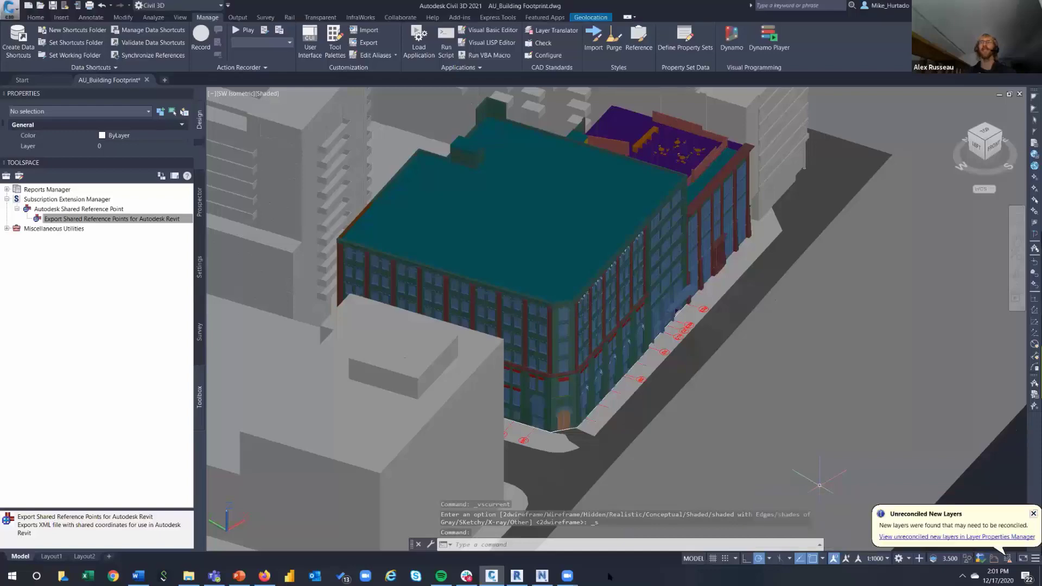